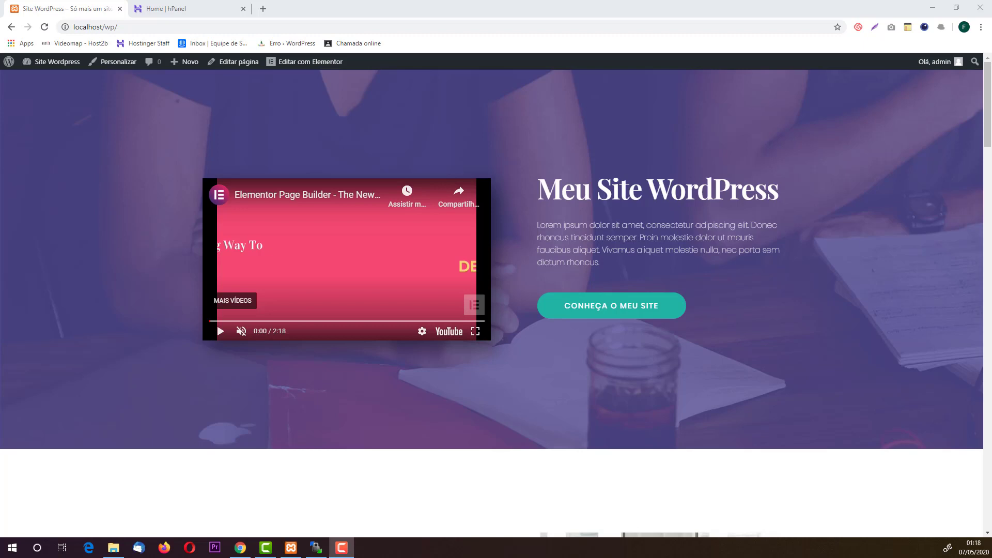
- Review the local WordPress site's home page from the banner through the teaching team and practice sections
scroll(487, 385, "down", 15)
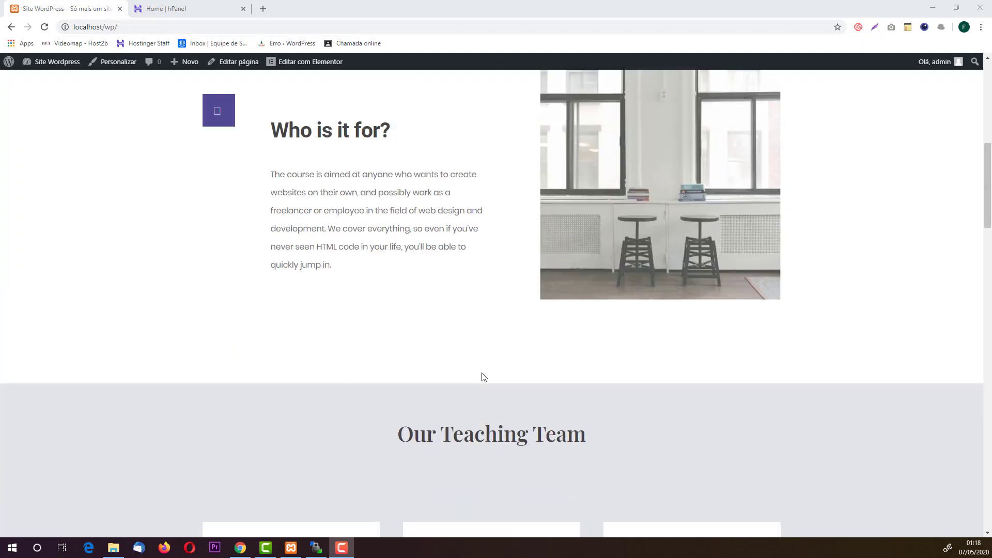
scroll(482, 372, "up", 20)
scroll(482, 369, "down", 20)
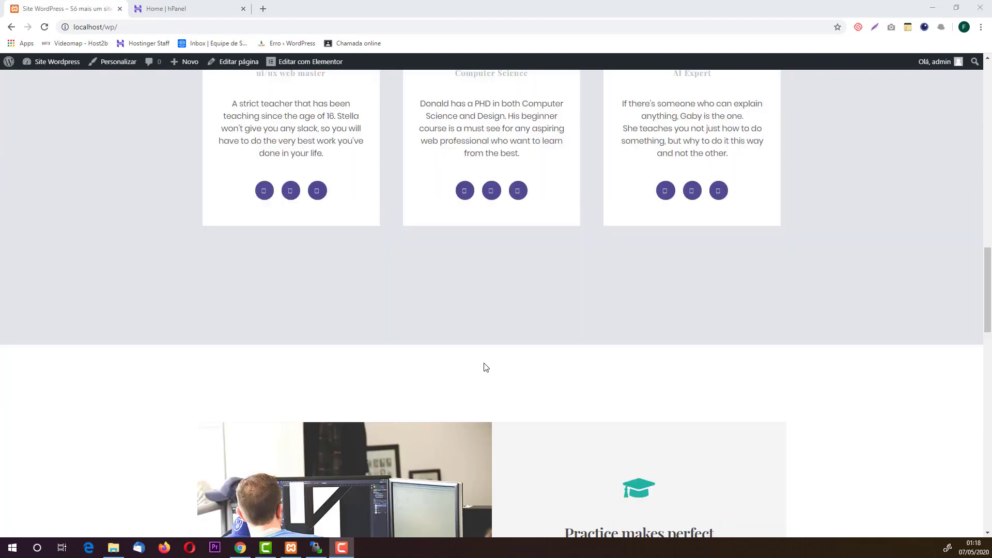
scroll(496, 364, "up", 10)
scroll(506, 360, "up", 6)
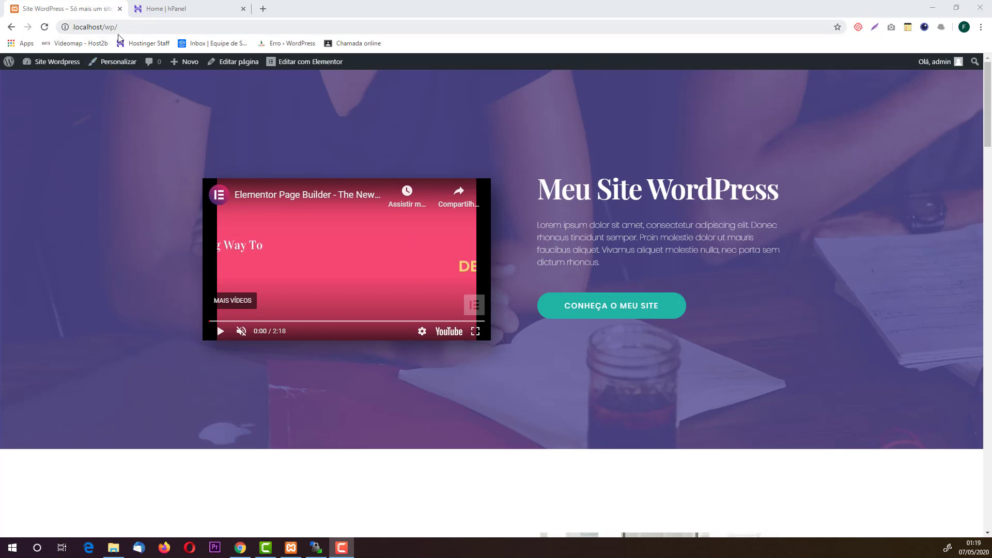
- Switch to the Hostinger hPanel and open the FTP accounts page for the host2b.xyz hosting
left_click(176, 8)
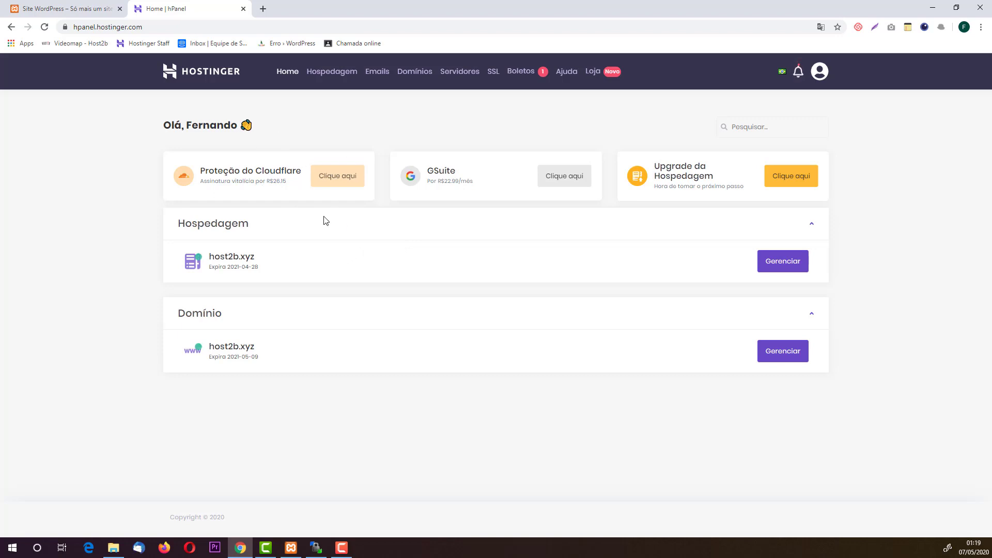
left_click(339, 76)
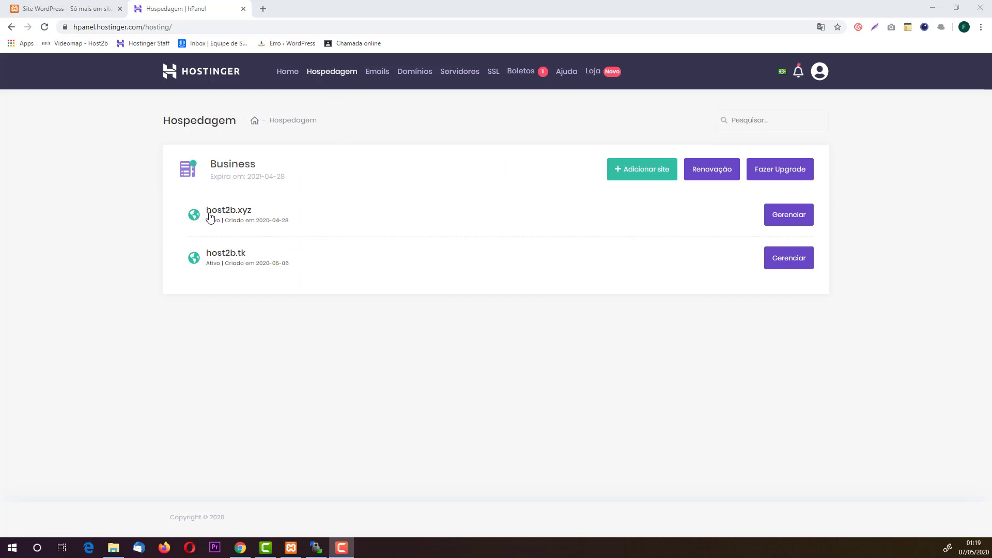
left_click(786, 220)
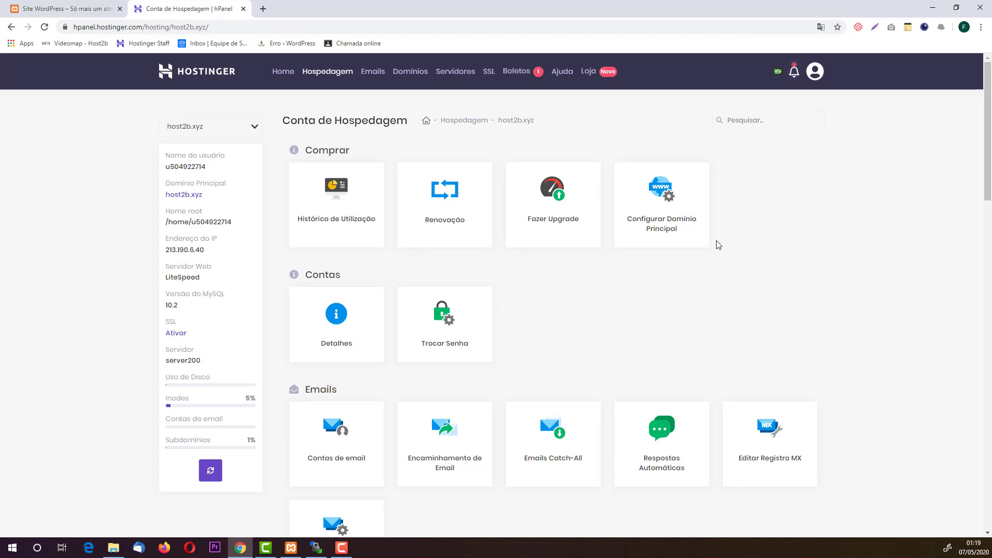
scroll(717, 245, "down", 5)
scroll(717, 245, "down", 8)
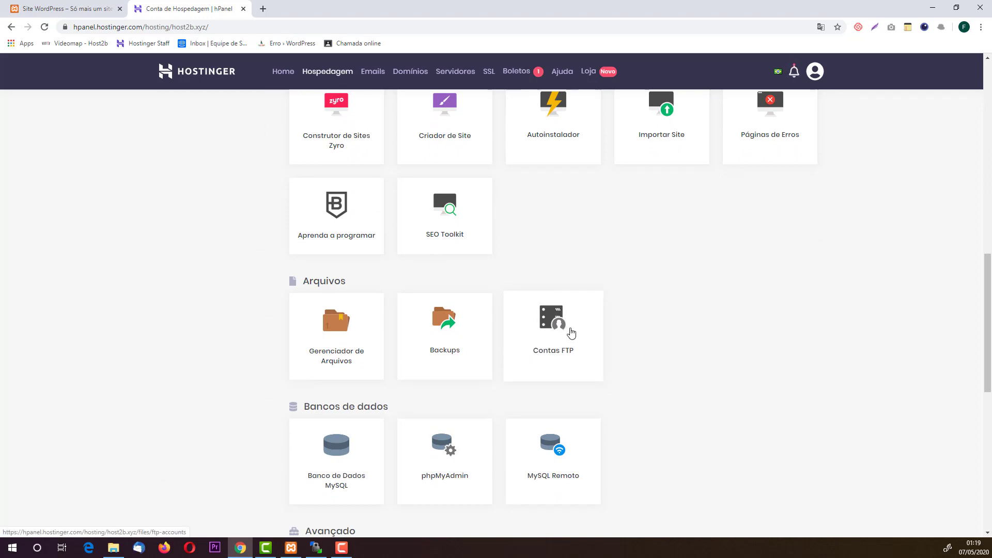
left_click(549, 338)
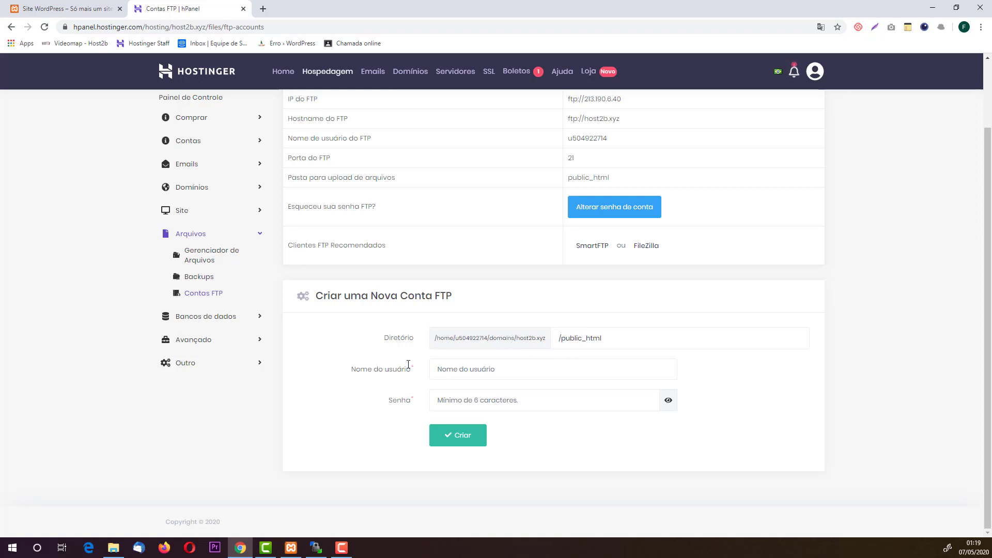
- Create a new FTP account for /public_html with the username adm and an account password, and check the active accounts list
left_click(476, 364)
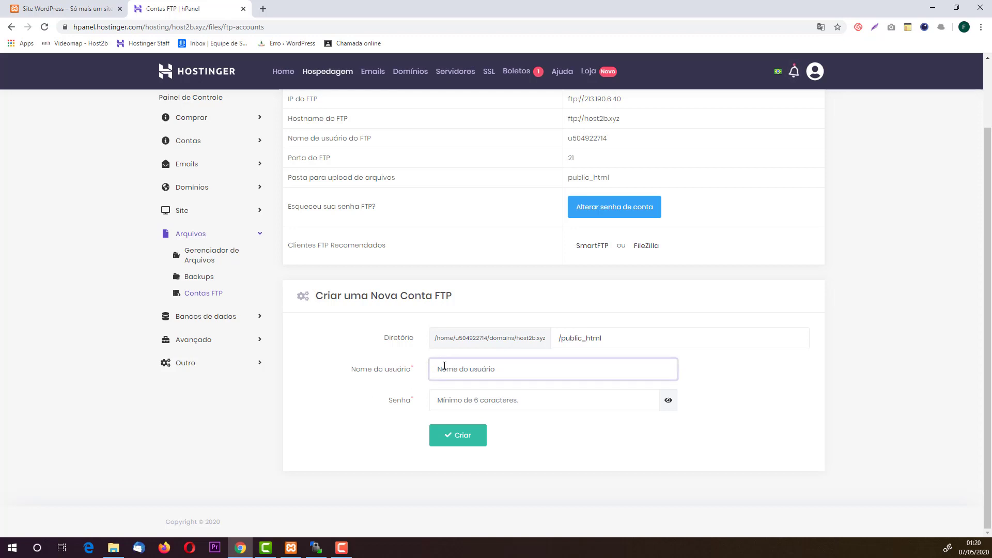
type("adm")
left_click(450, 398)
type("a")
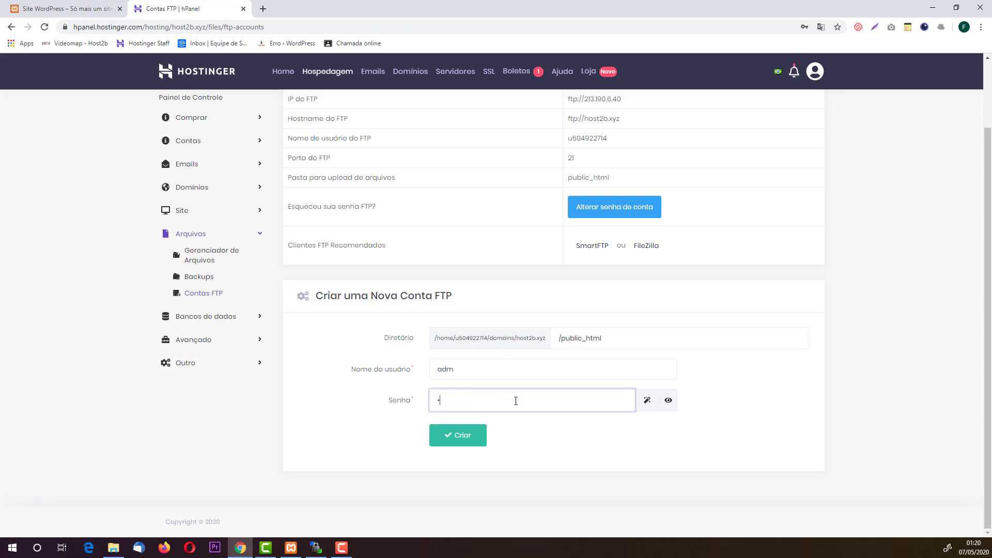
type("••••••")
left_click(667, 400)
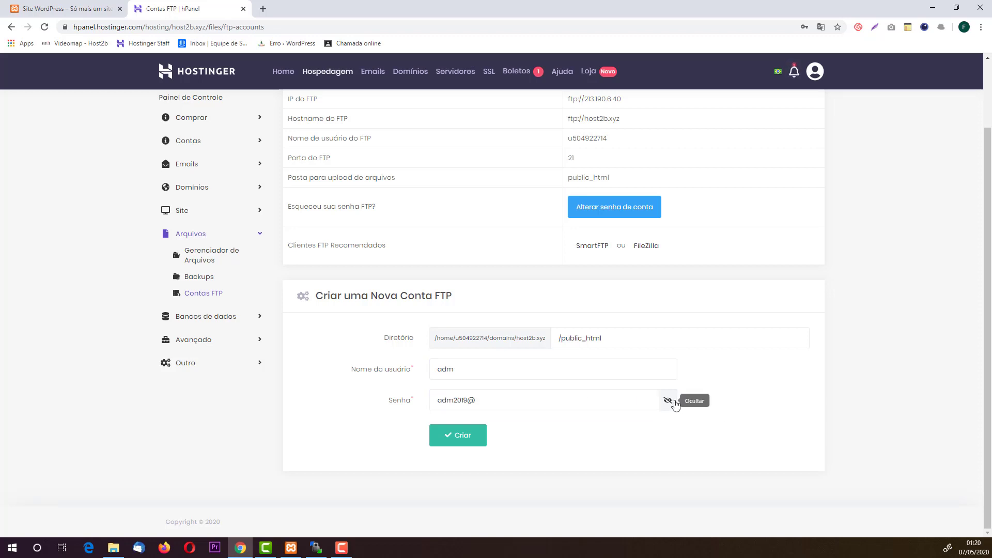
left_click(467, 442)
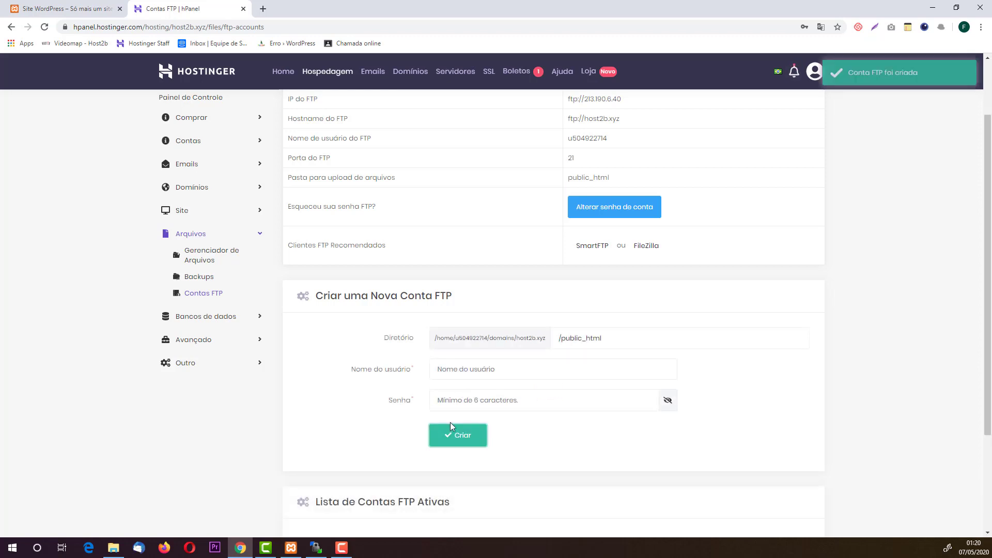
scroll(450, 423, "down", 3)
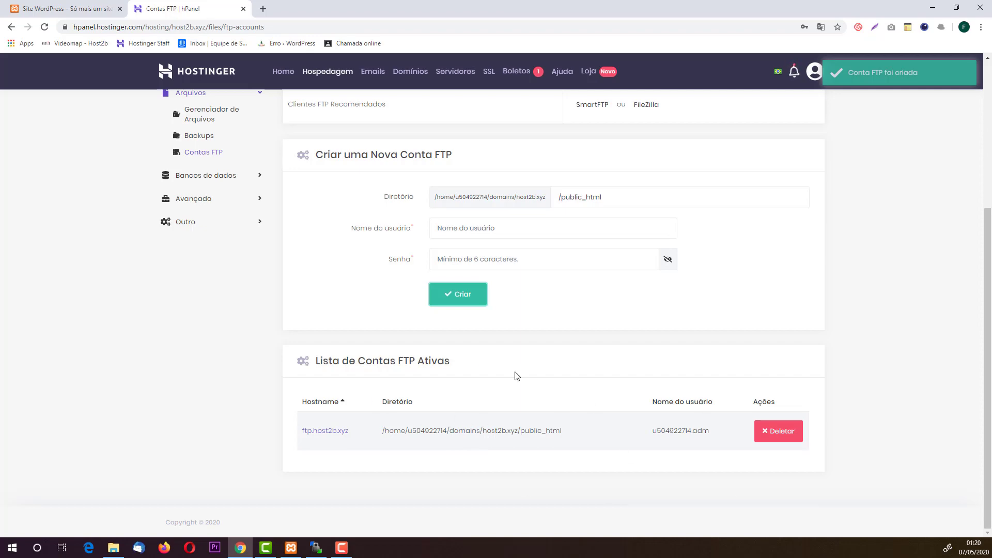
scroll(521, 445, "up", 5)
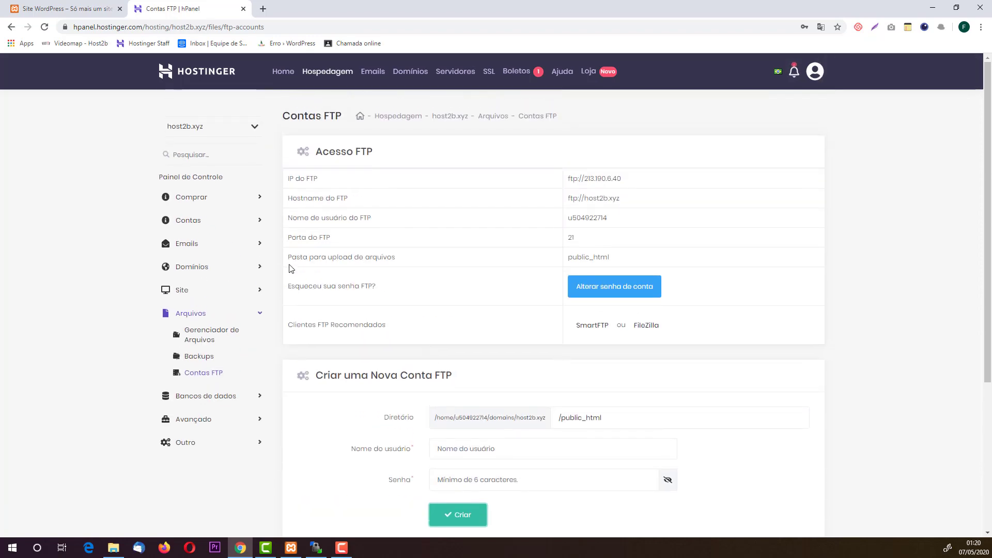
- Open the MySQL databases page of host2b.xyz in a separate browser tab, keeping the FTP accounts page open
middle_click(203, 179)
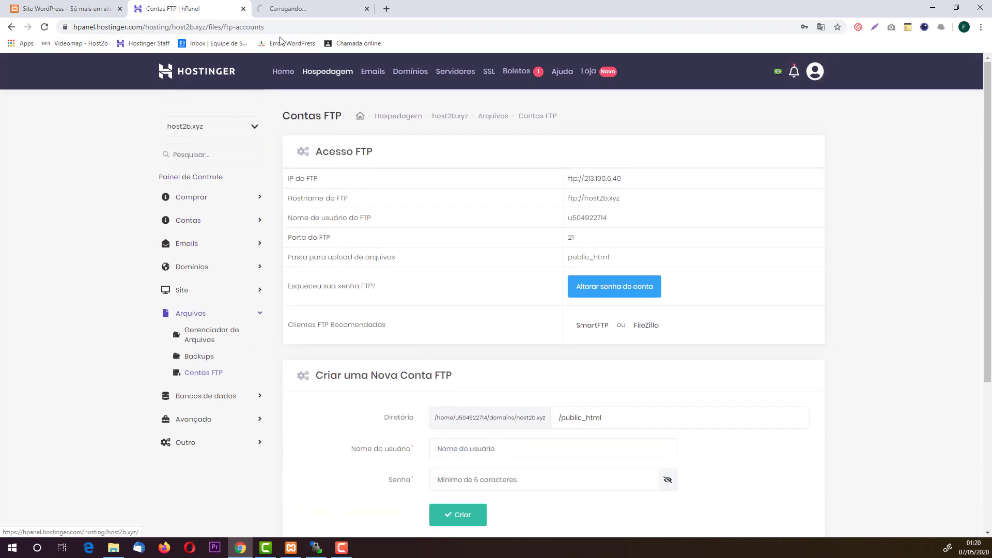
left_click(293, 10)
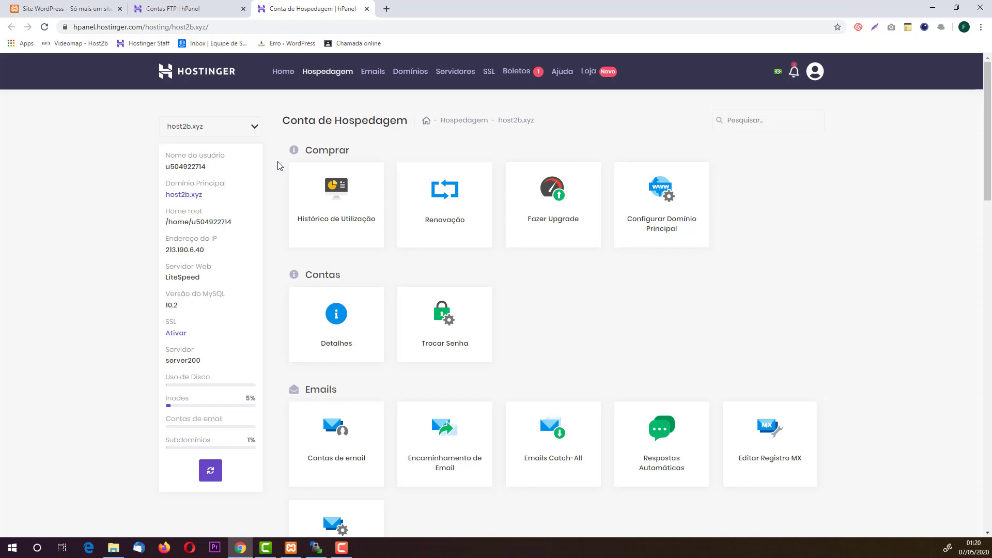
scroll(277, 166, "down", 12)
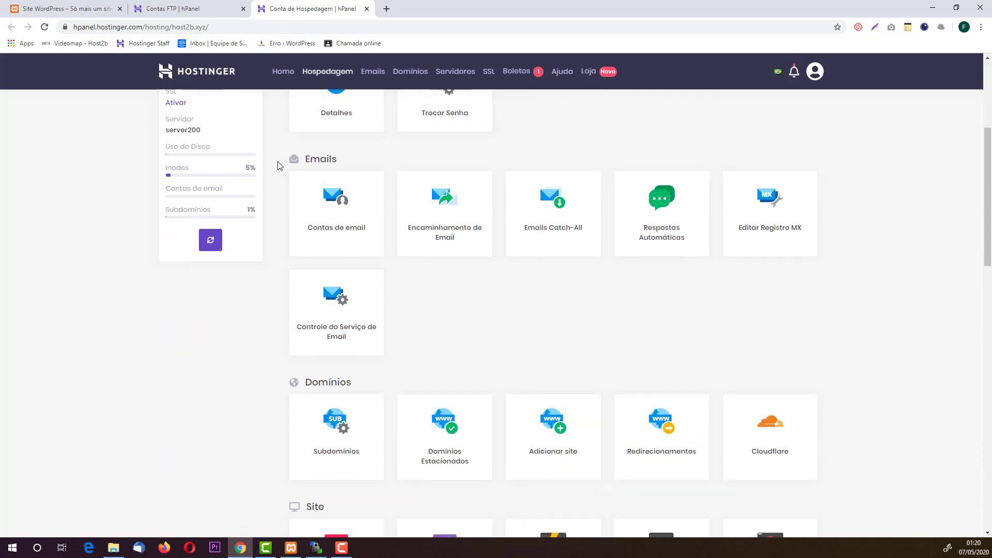
scroll(279, 165, "down", 4)
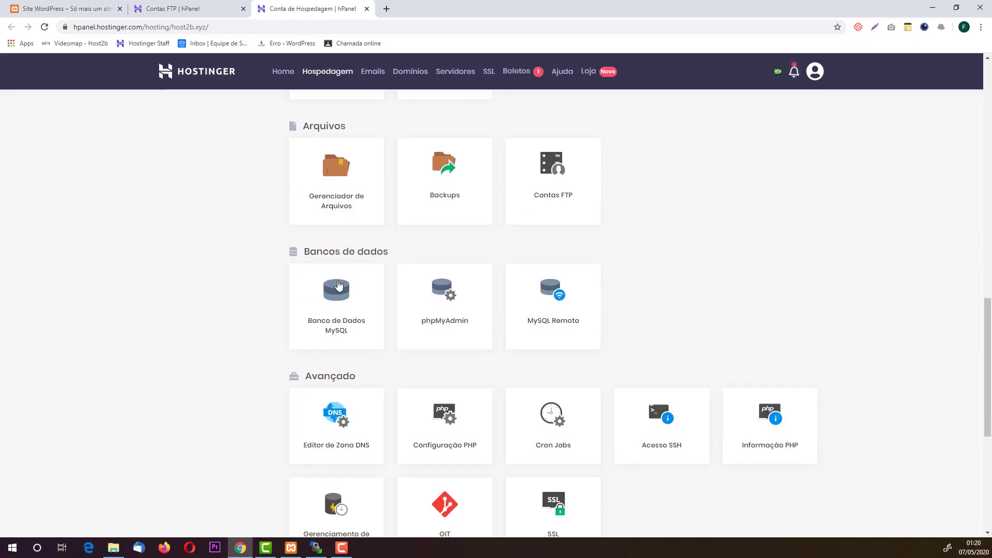
left_click(347, 313)
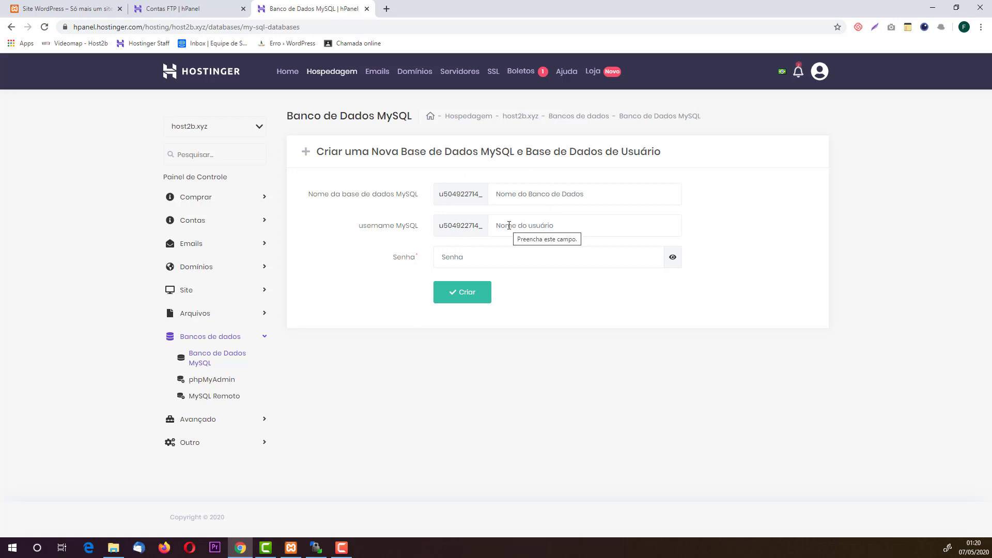
- Fill in the new MySQL database with the name wp, the username wp and a generated password shown in plain text
left_click(509, 197)
type("wp")
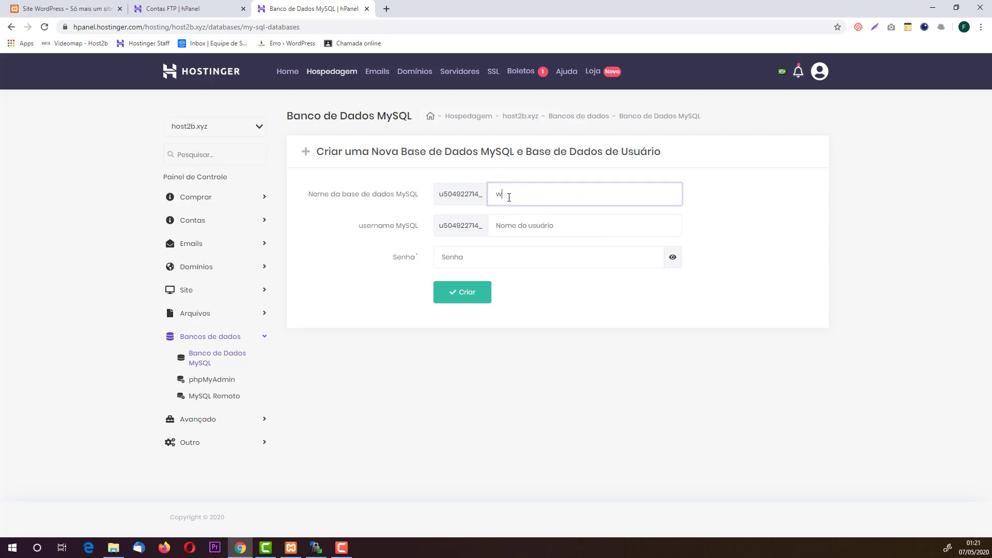
left_click(526, 221)
type("wp")
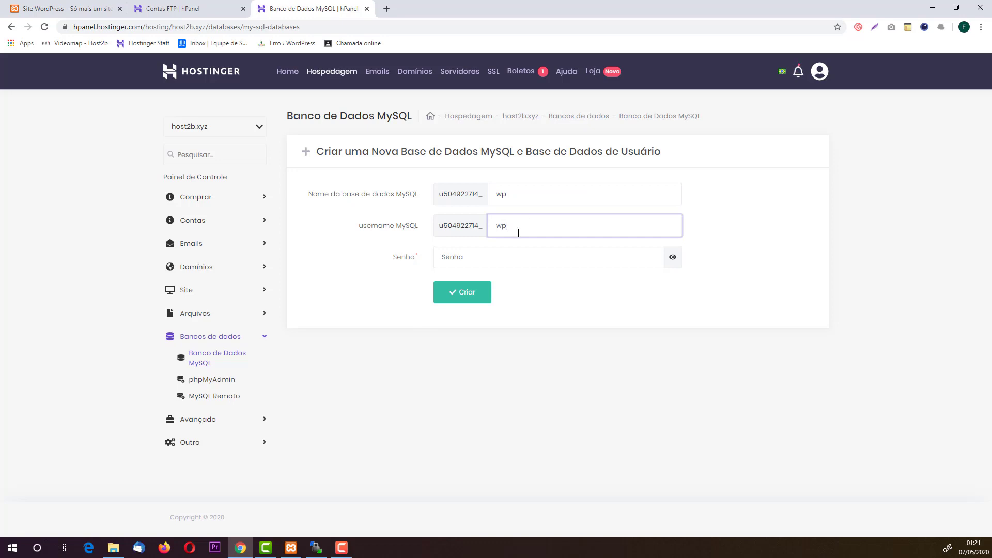
left_click(442, 258)
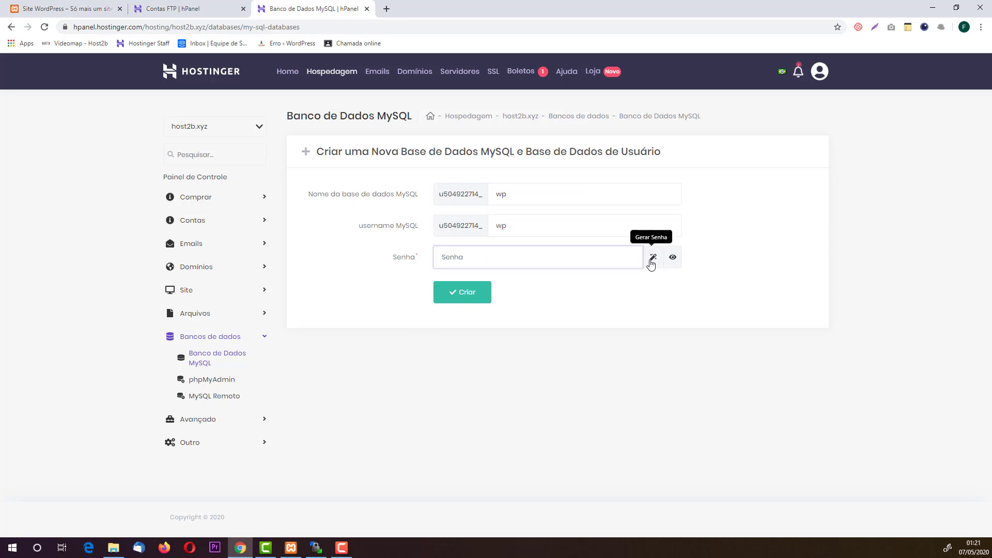
left_click(650, 258)
left_click(677, 257)
left_click(678, 256)
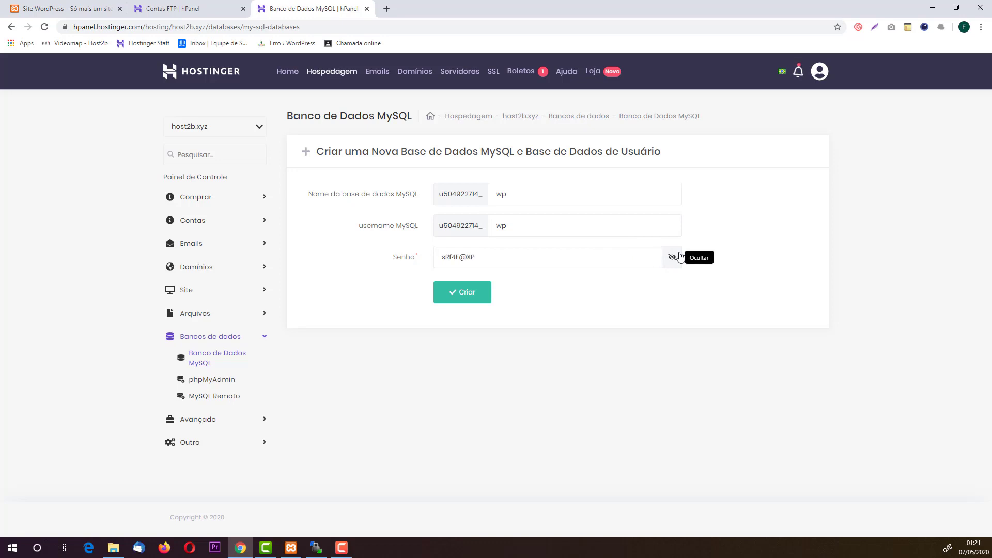
- Copy the generated database password, create the database, and paste the password into a new Notepad document
triple_click(578, 252)
key("ctrl+c")
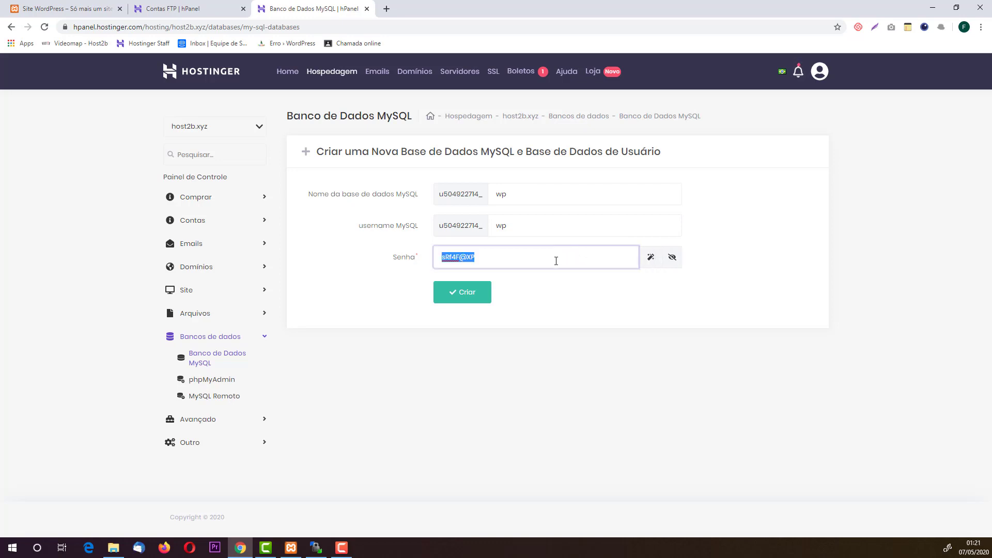
left_click(481, 295)
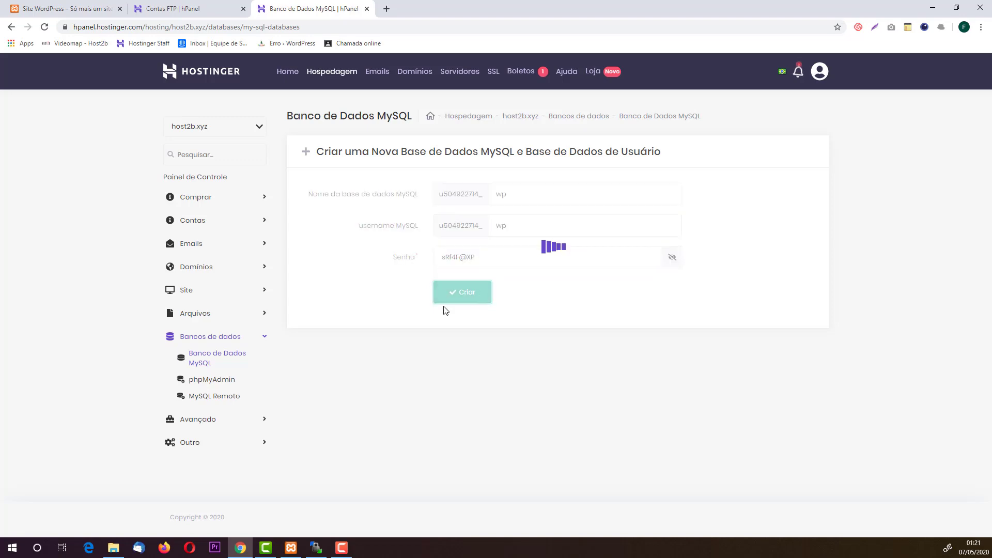
key("super")
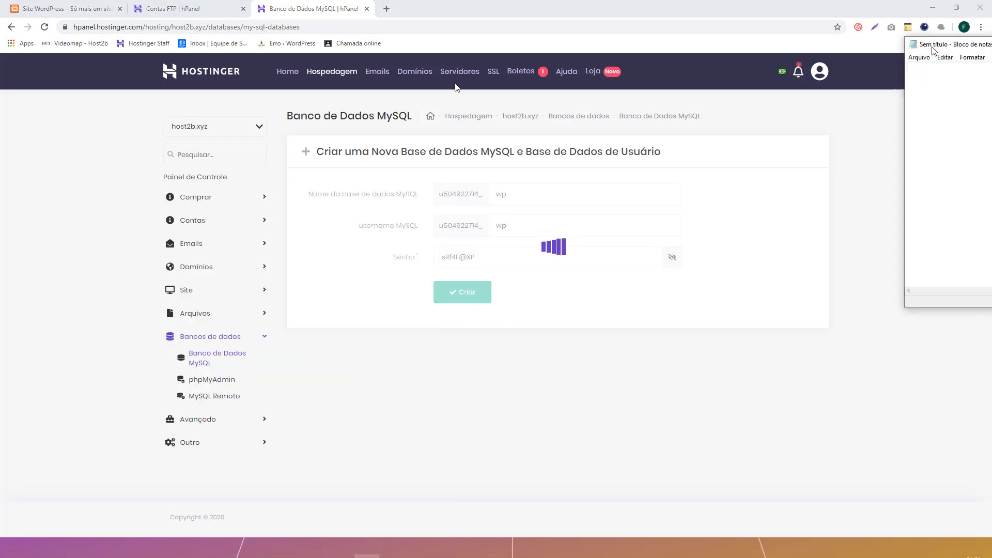
key("ctrl+v")
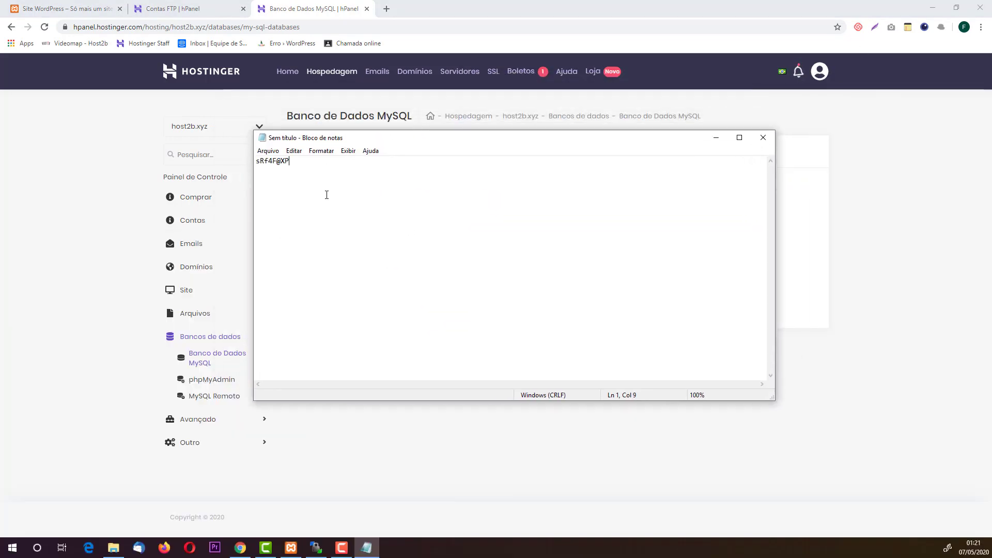
left_click(716, 124)
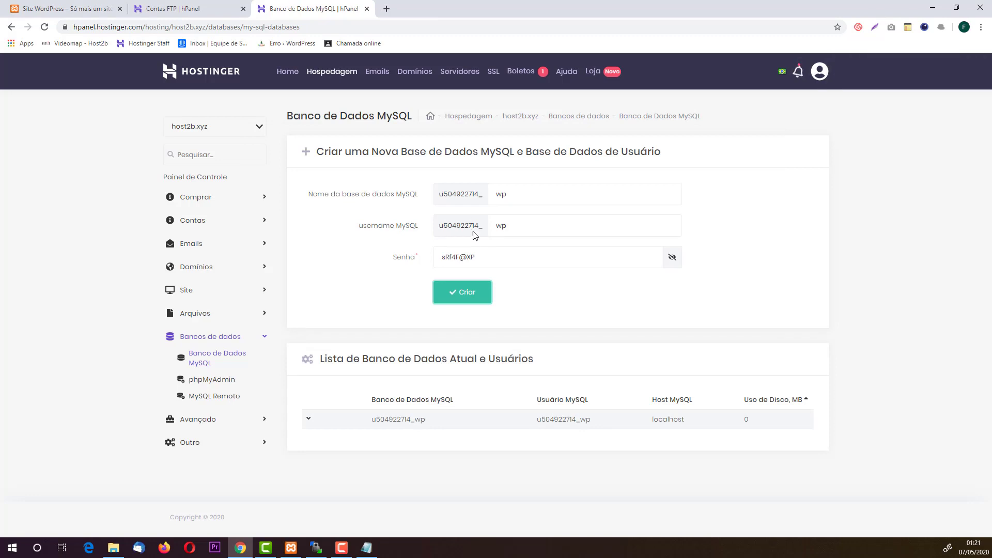
- Check the running modules in the XAMPP Control Panel and open the local site folder C:\xampp\htdocs\wp in File Explorer
key("alt+Tab")
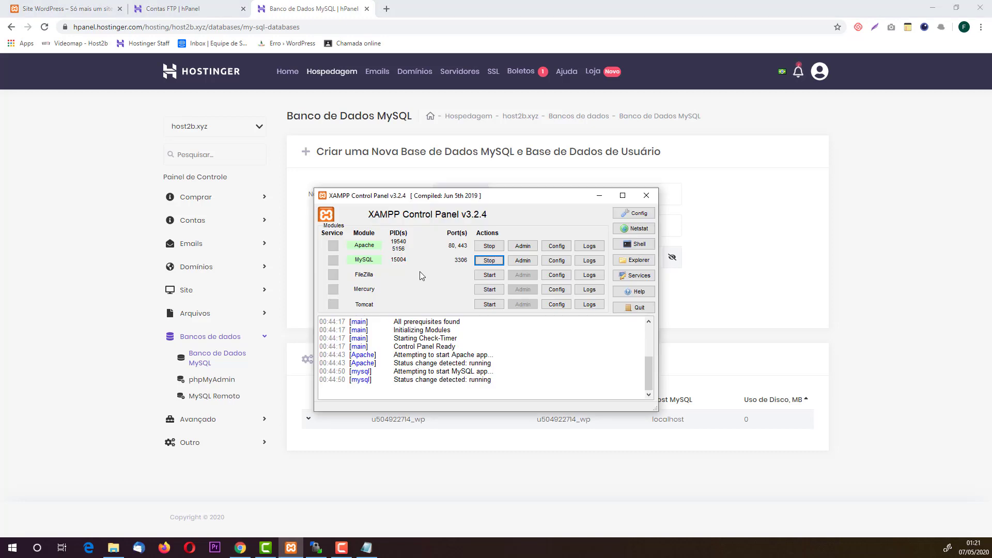
left_click(599, 195)
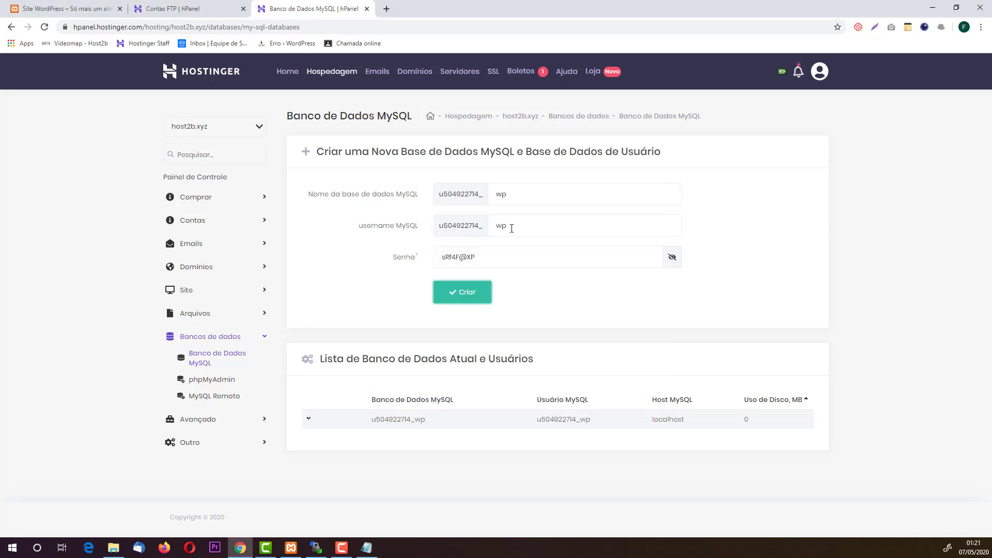
mouse_move(114, 537)
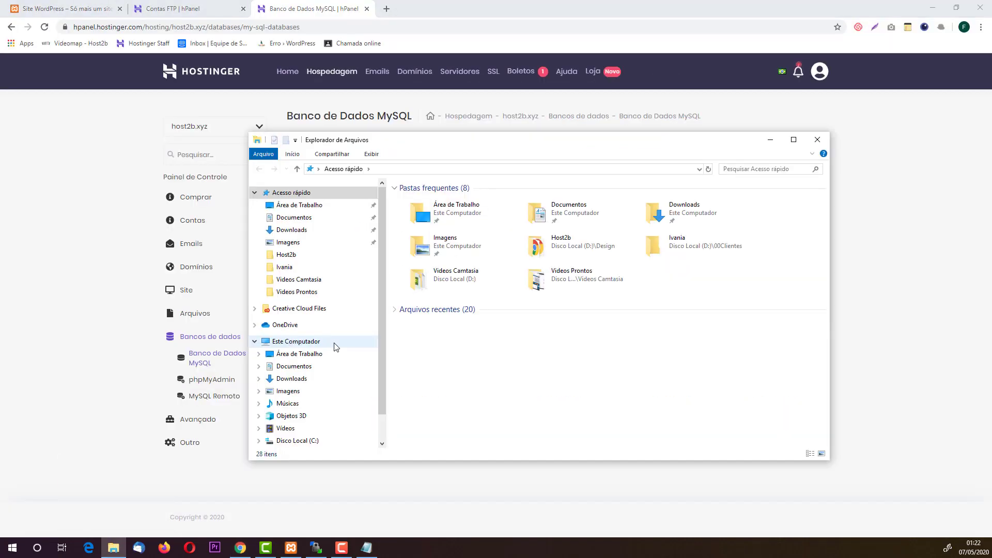
left_click(282, 444)
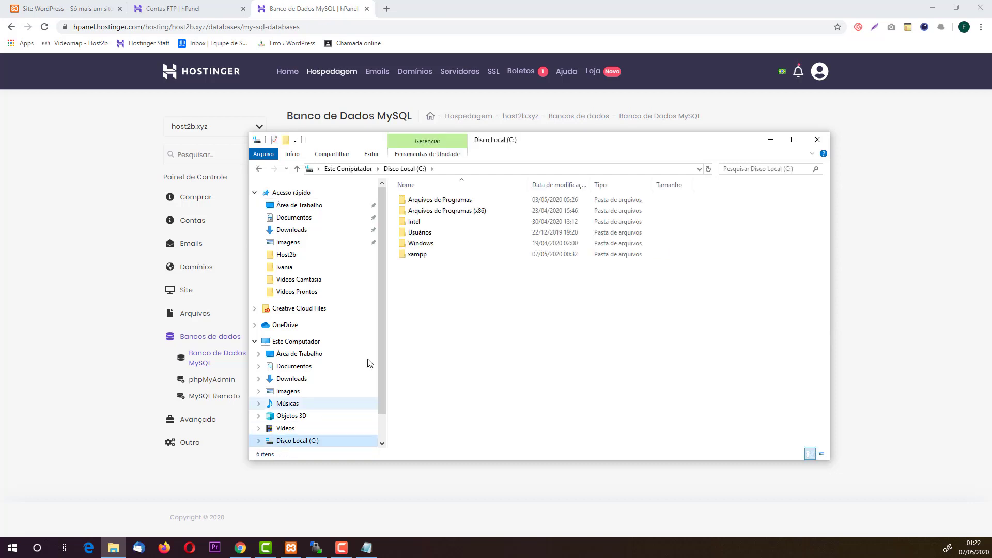
double_click(432, 256)
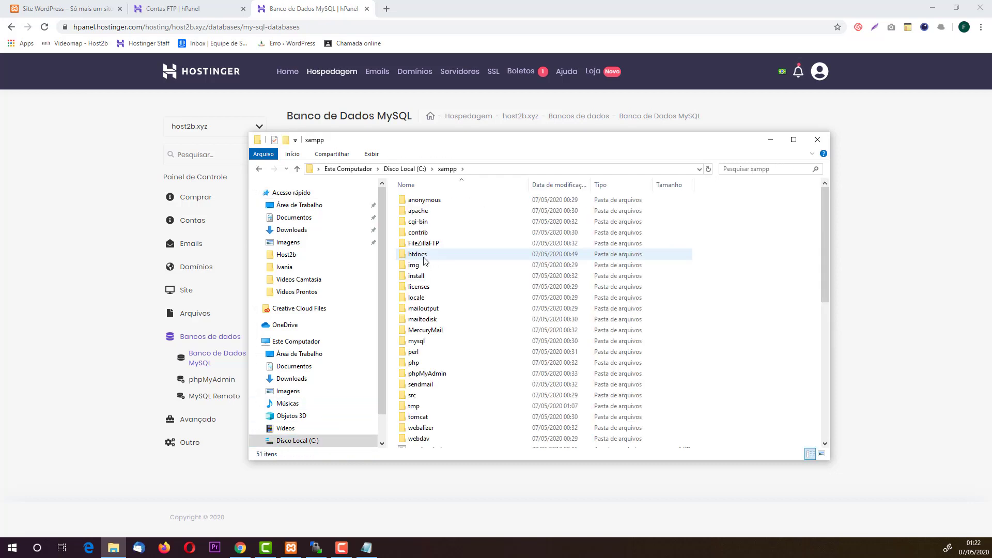
double_click(416, 256)
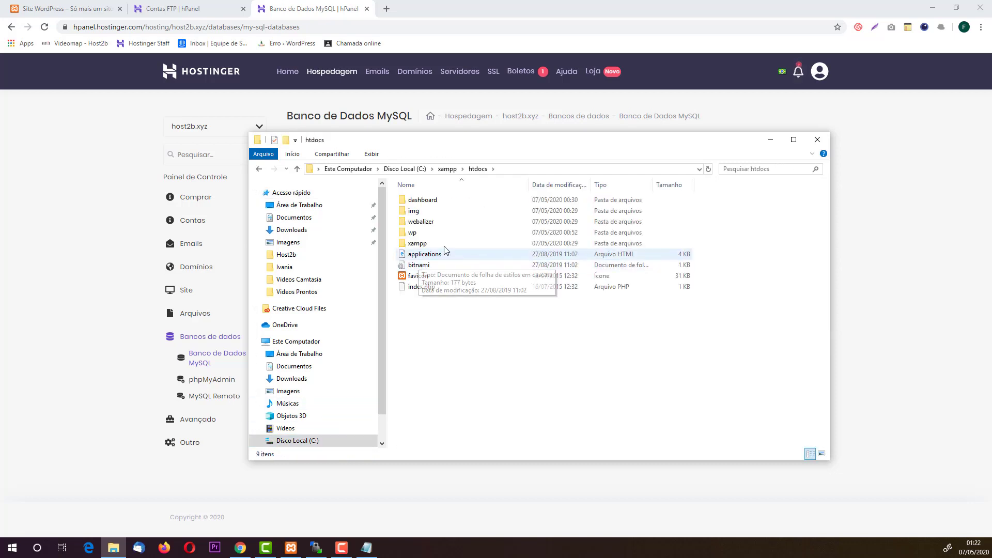
double_click(412, 232)
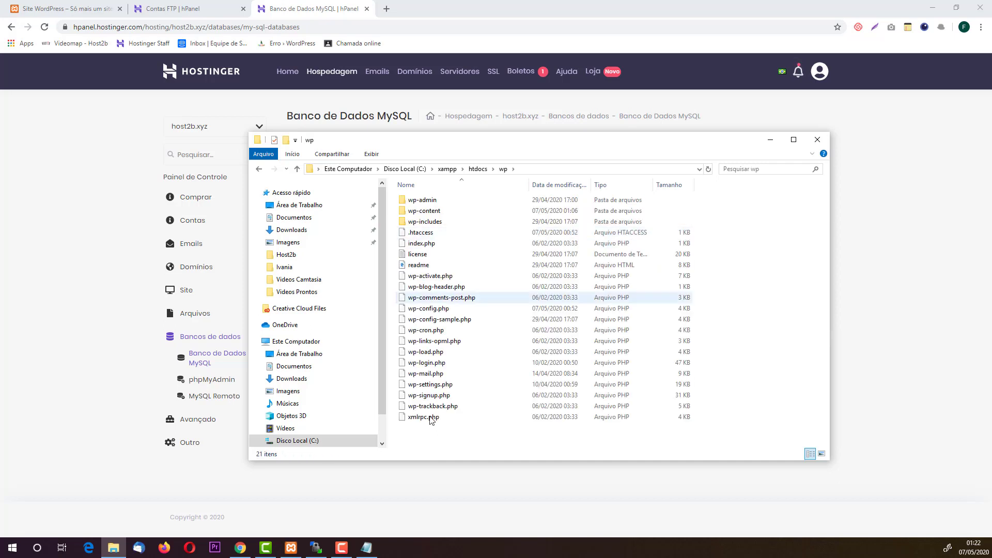
left_click_drag(431, 429, 438, 173)
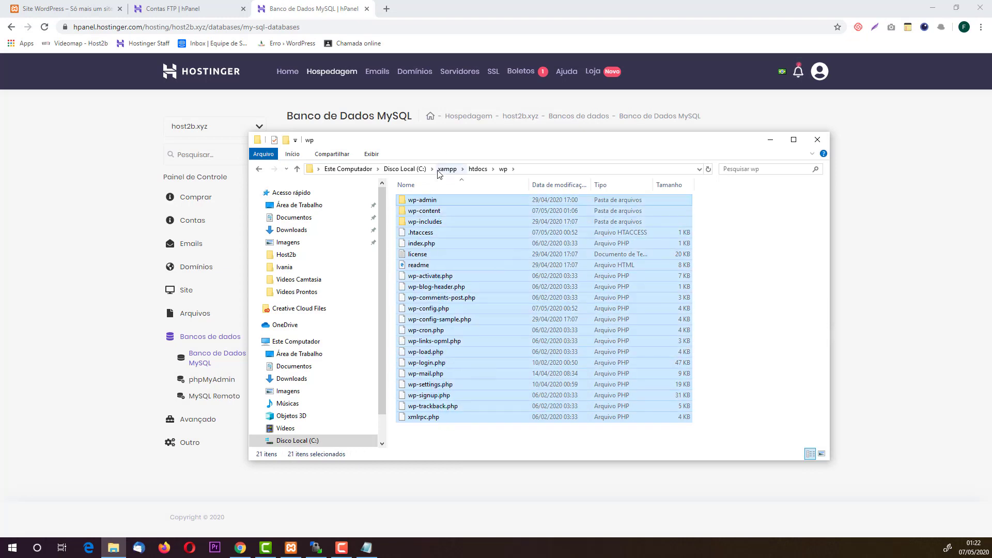
left_click(758, 394)
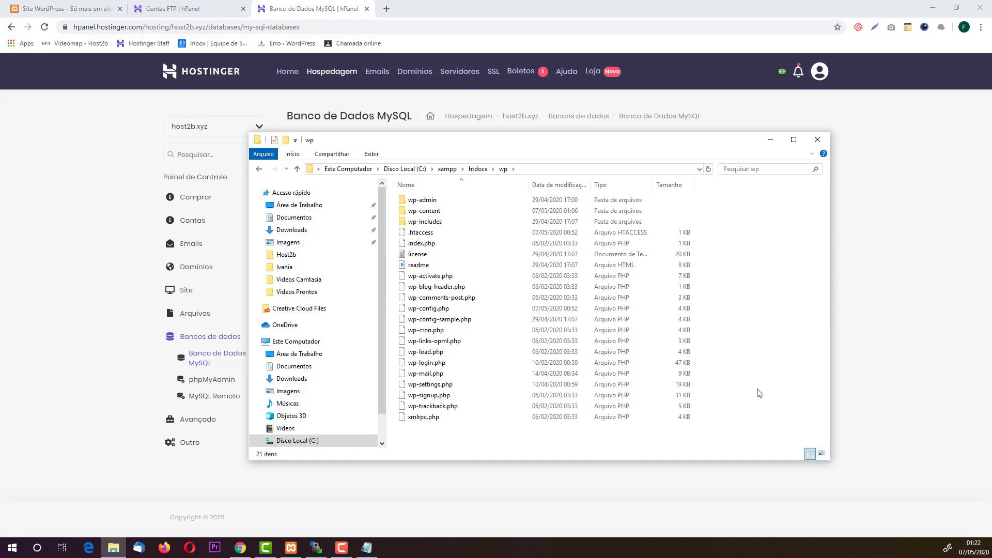
- Switch to WinSCP and set the new session's file protocol to FTP, checking the hosting's FTP accounts page
left_click(324, 540)
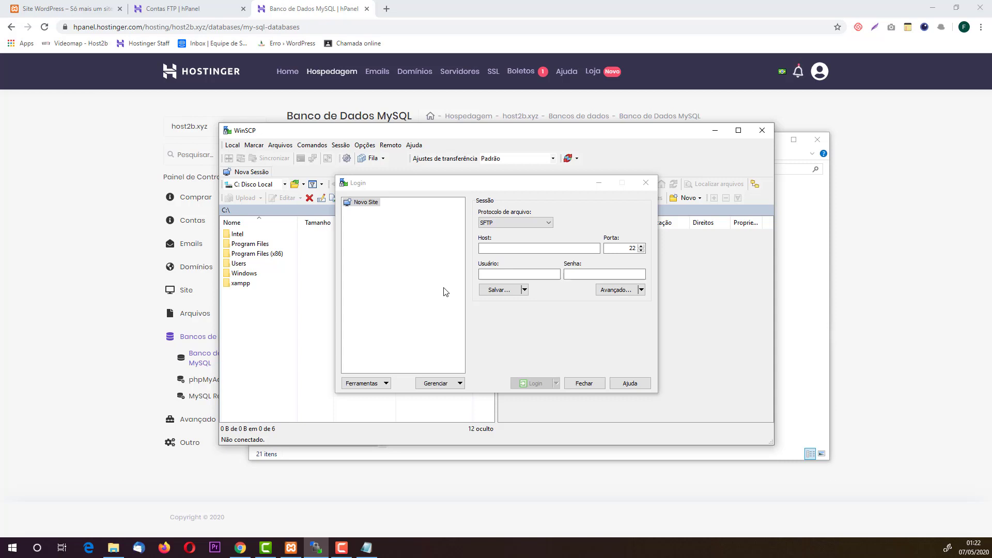
left_click(187, 9)
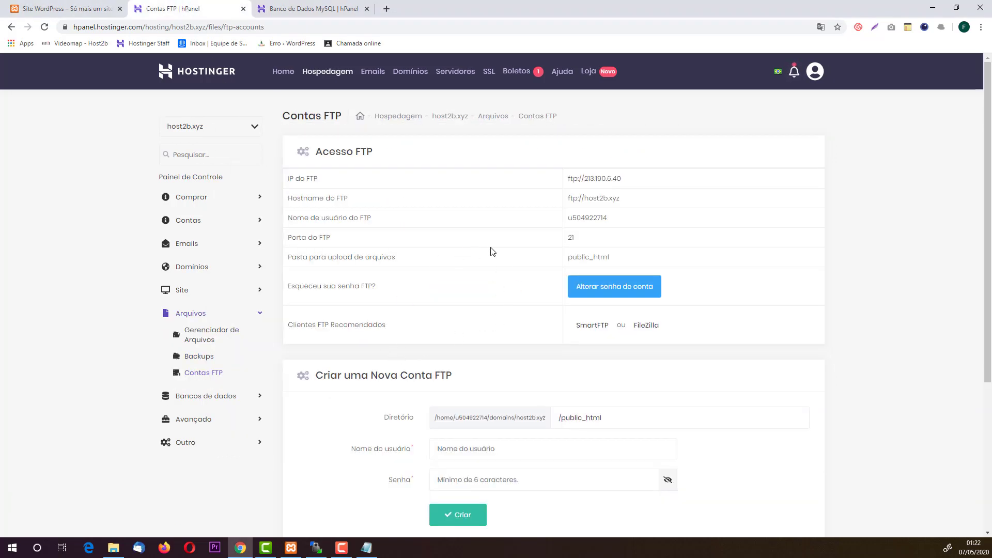
scroll(491, 252, "down", 3)
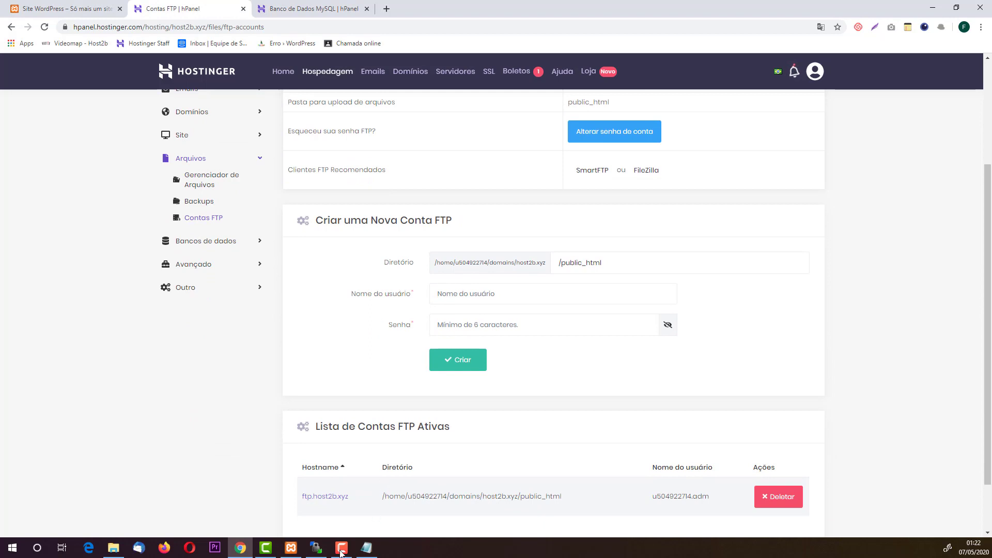
mouse_move(316, 547)
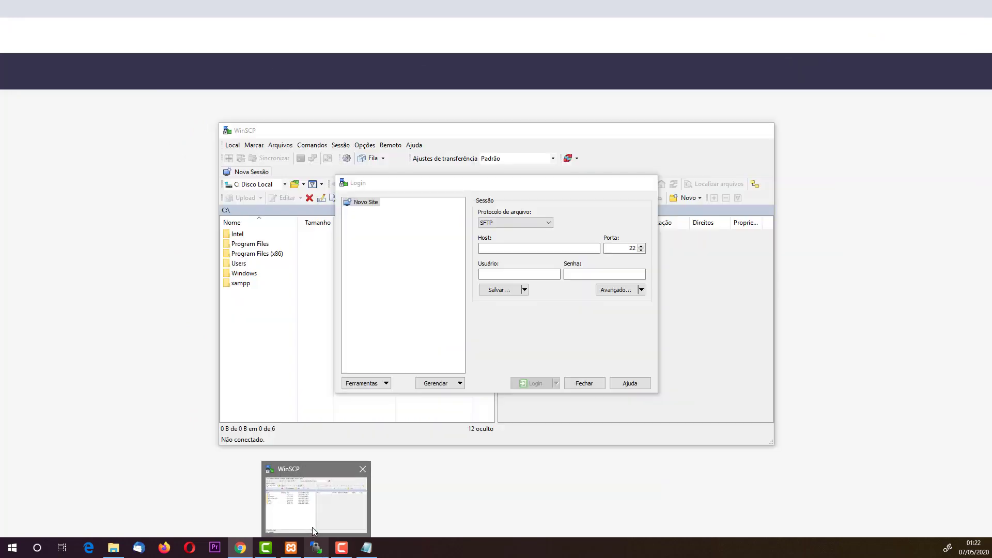
left_click(312, 527)
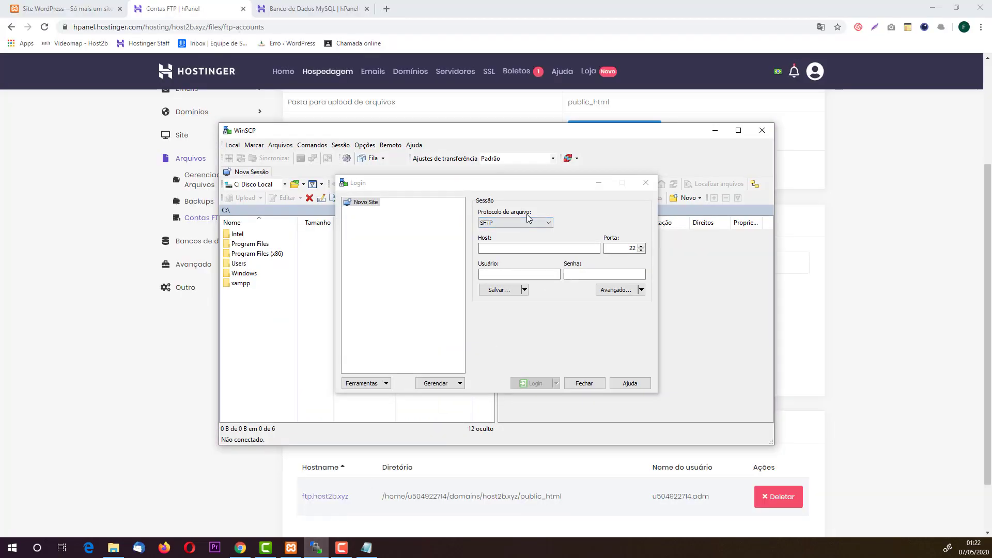
left_click(491, 226)
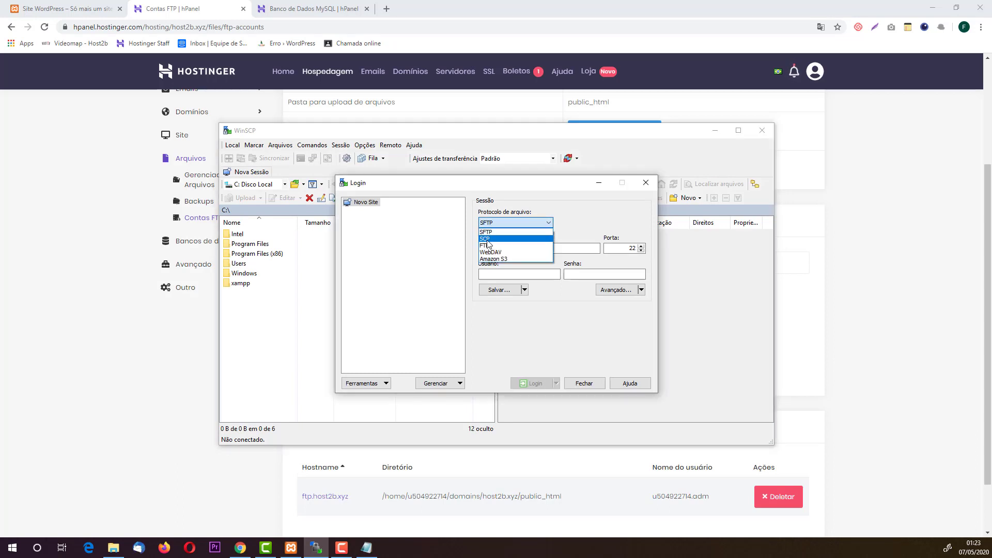
left_click(488, 246)
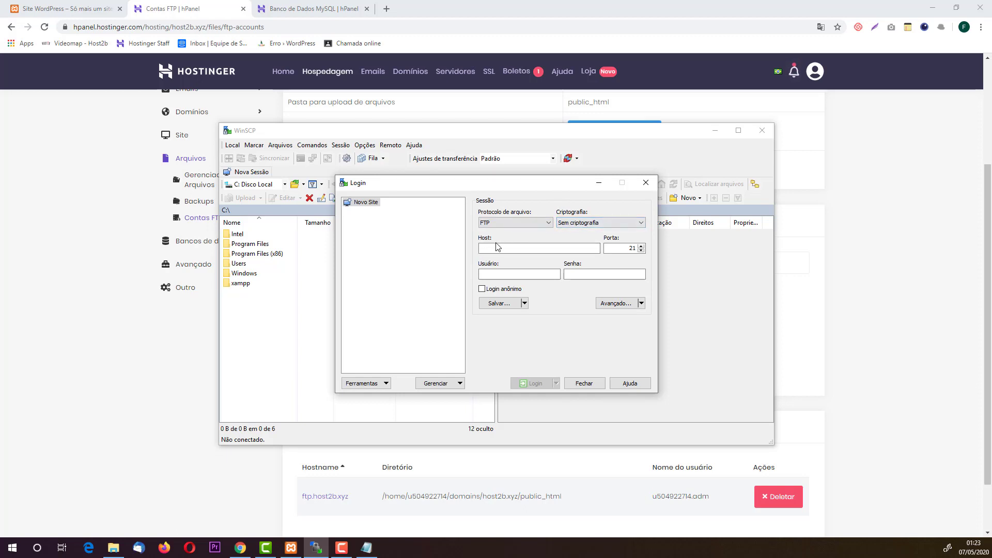
- Copy the FTP IP address 213.190.6.40 from the hosting's FTP access details into the WinSCP session's host
left_click(841, 332)
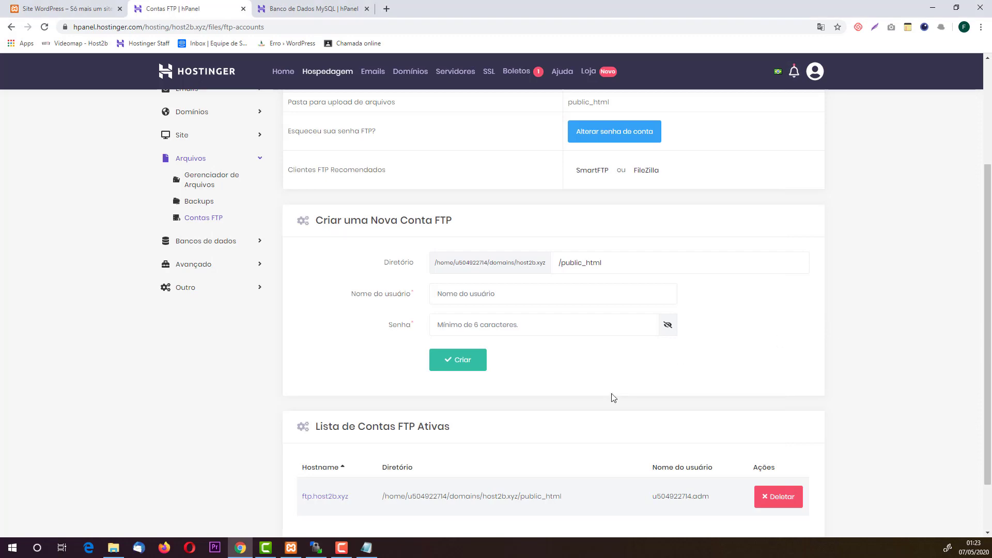
scroll(588, 402, "up", 3)
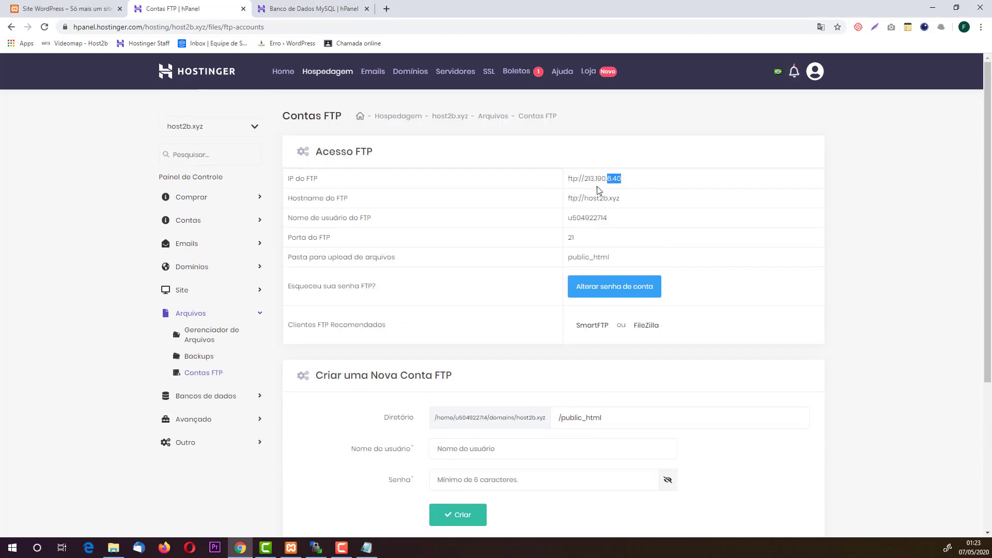
left_click_drag(597, 186, 586, 186)
key("ctrl+c")
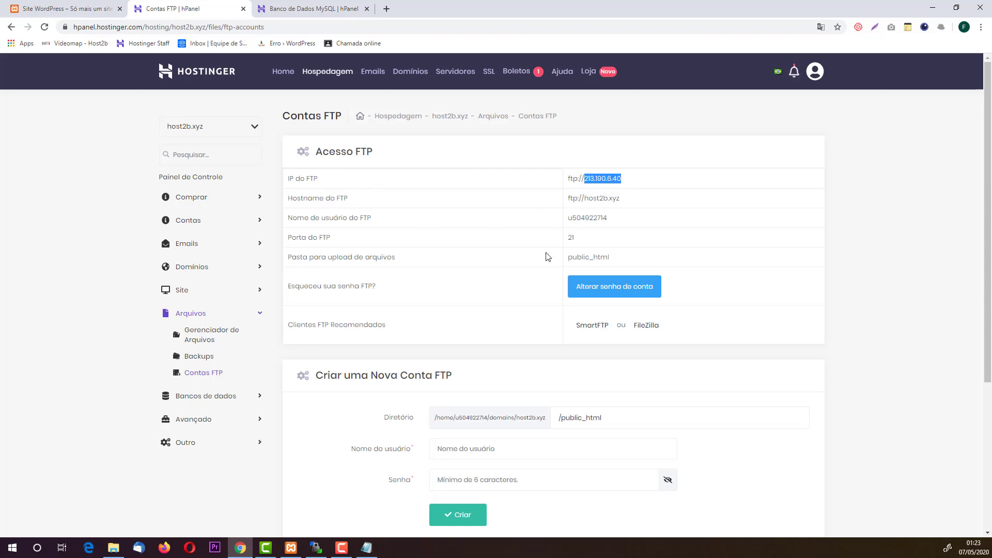
left_click(316, 547)
left_click(509, 248)
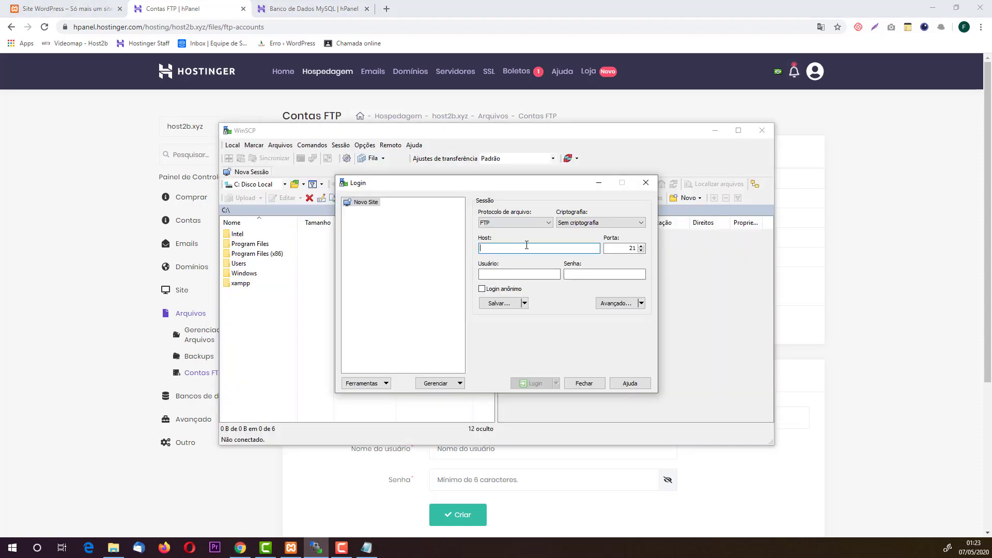
key("ctrl+v")
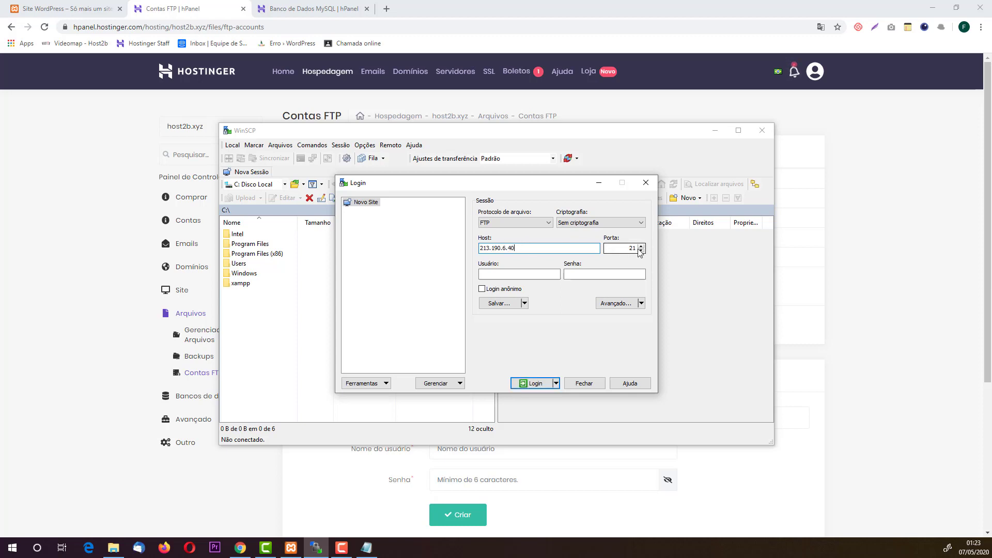
- Copy the FTP account's username from the hosting's list of active FTP accounts into the WinSCP session's username
left_click(819, 284)
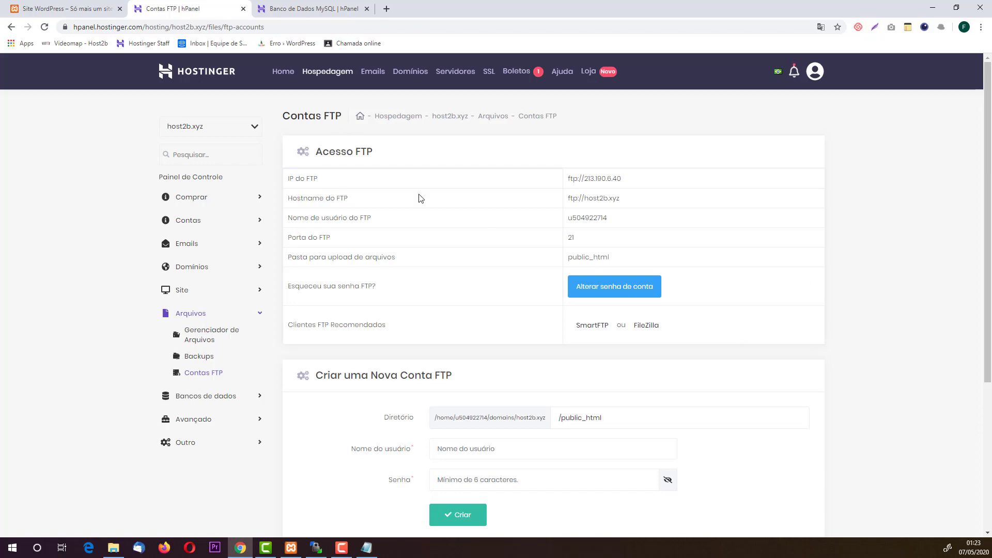
scroll(391, 221, "down", 4)
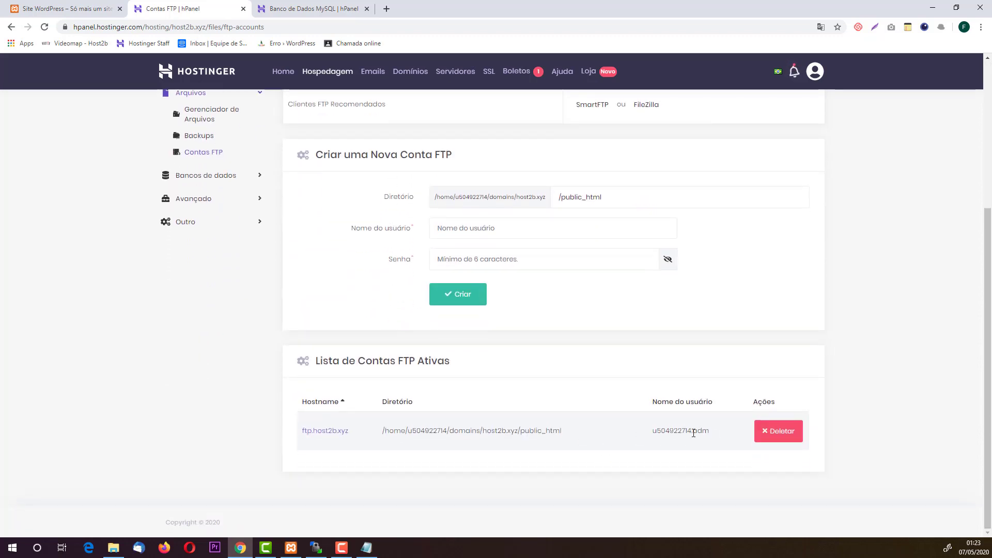
left_click_drag(717, 434, 646, 435)
key("ctrl+c")
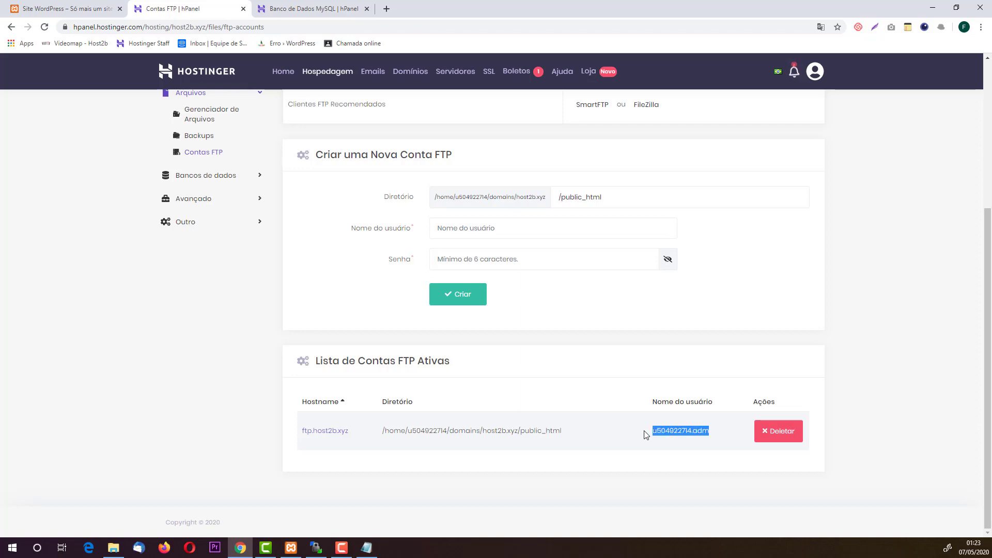
left_click(316, 548)
left_click(503, 274)
key("ctrl+v")
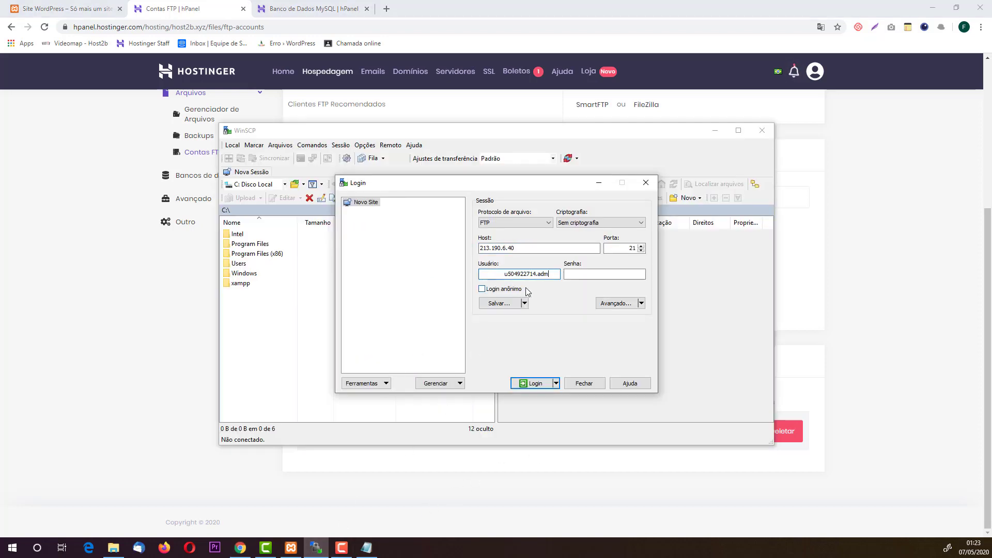
- Enter the FTP account password and log in to the server
left_click(589, 278)
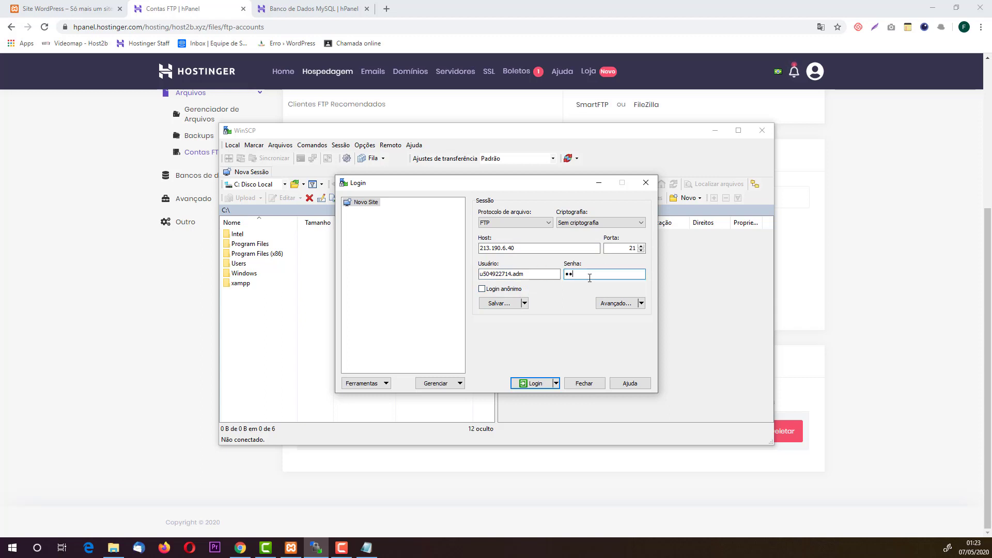
type("••••••••")
left_click(527, 381)
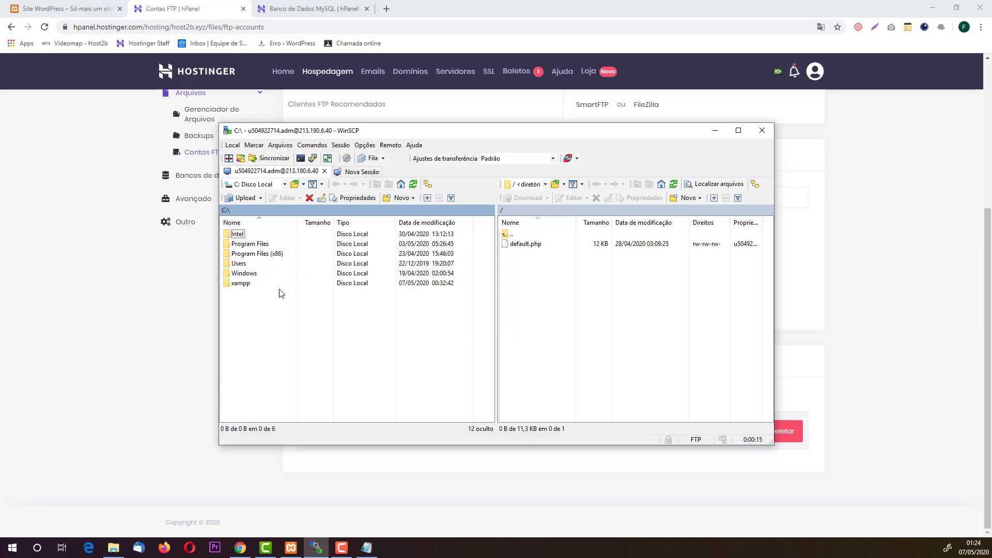
- Upload all files and folders from the local C:\xampp\htdocs\wp folder to the server's root directory in WinSCP
left_click(114, 548)
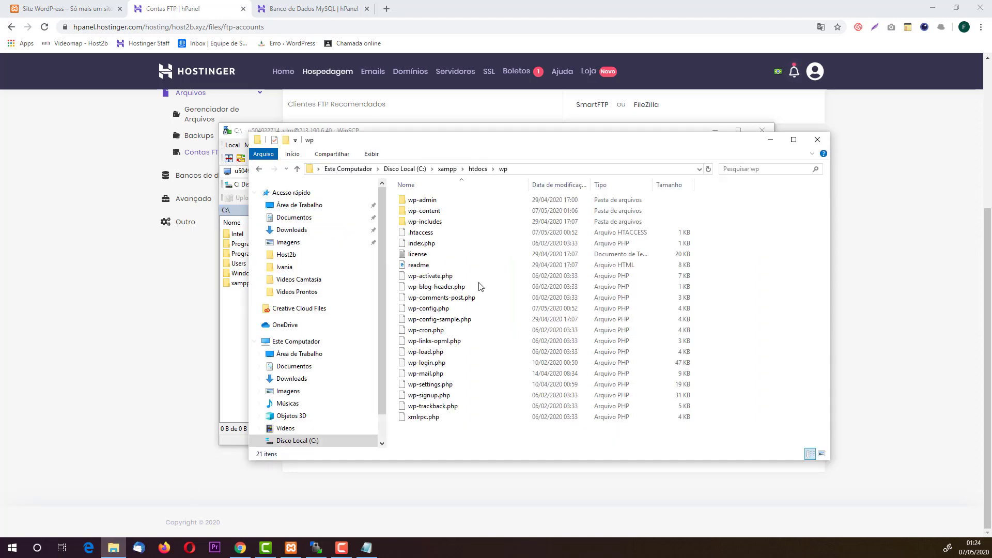
left_click_drag(549, 150, 406, 194)
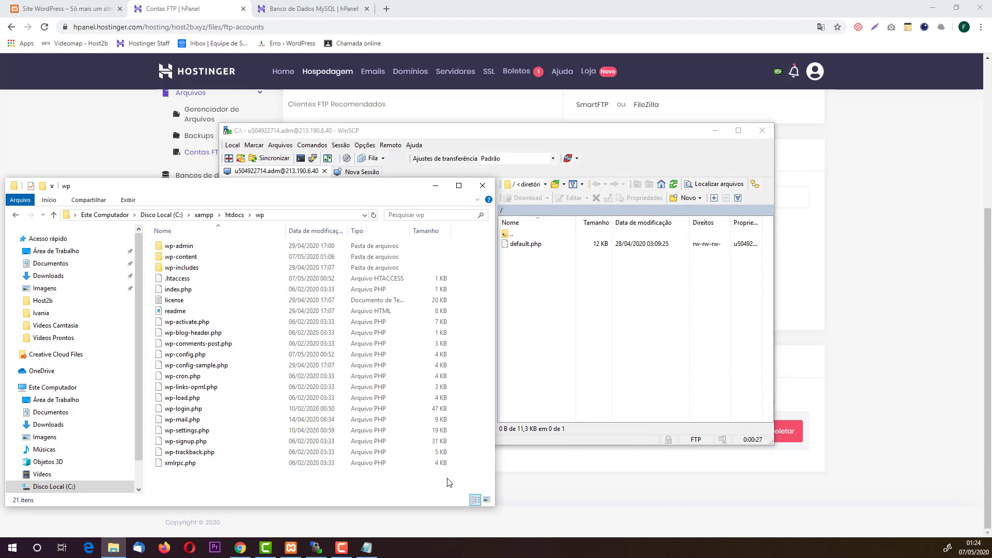
left_click_drag(448, 478, 227, 243)
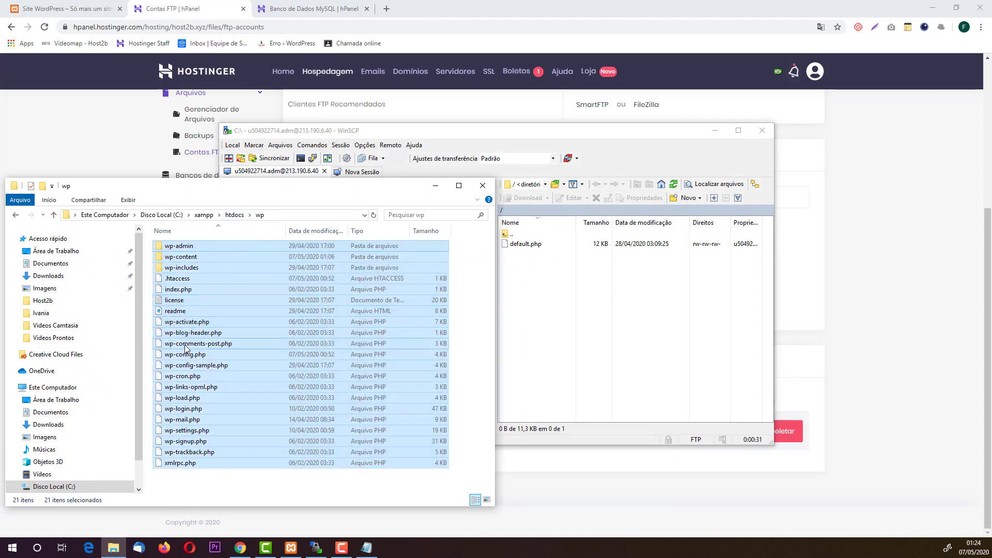
left_click_drag(186, 350, 582, 312)
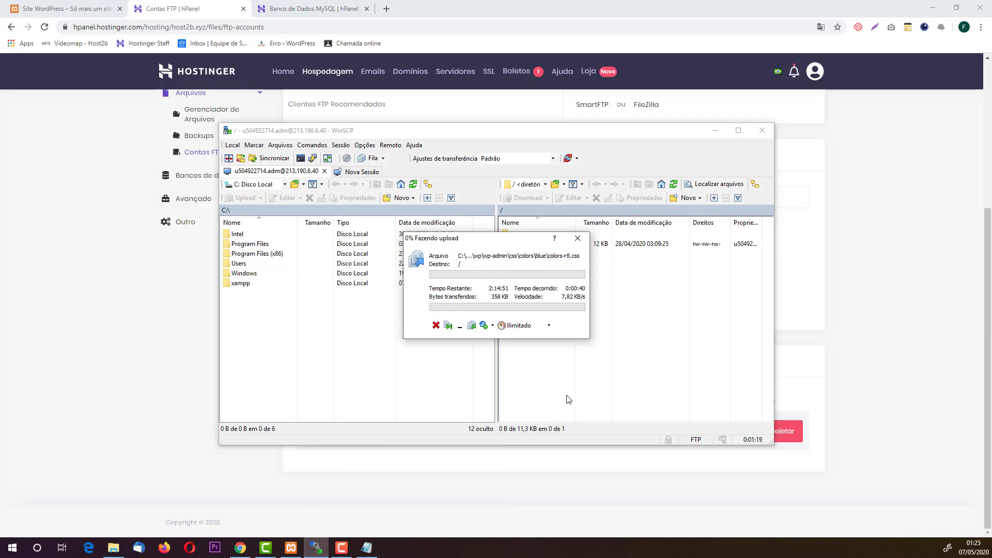
- Open the local phpMyAdmin from the XAMPP Control Panel and export the wordpress database with the quick method in SQL format
left_click(826, 250)
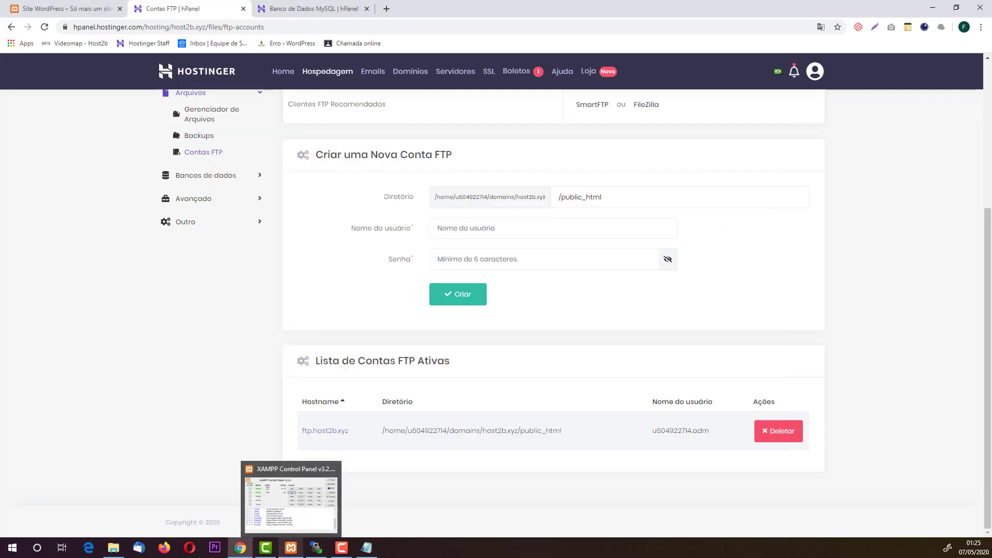
left_click(291, 549)
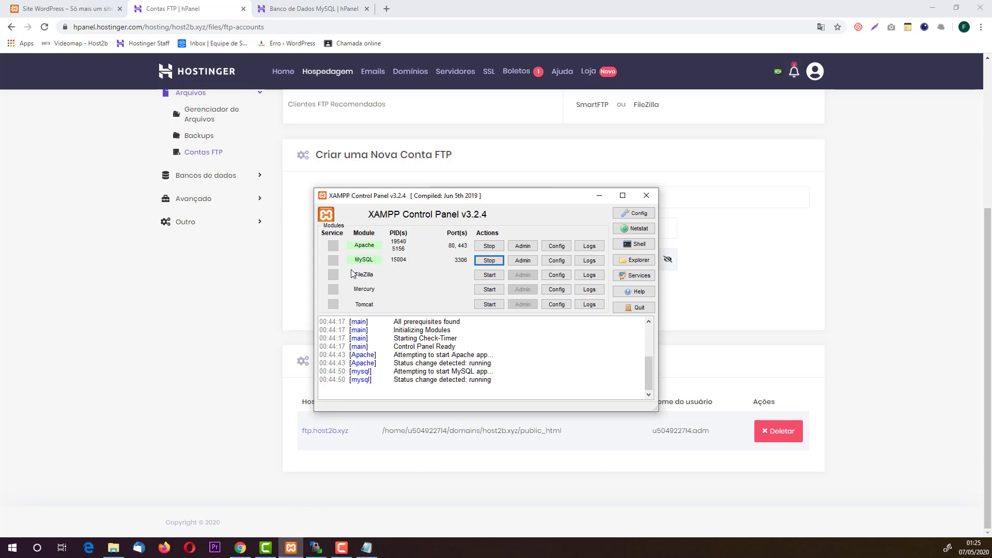
left_click(519, 264)
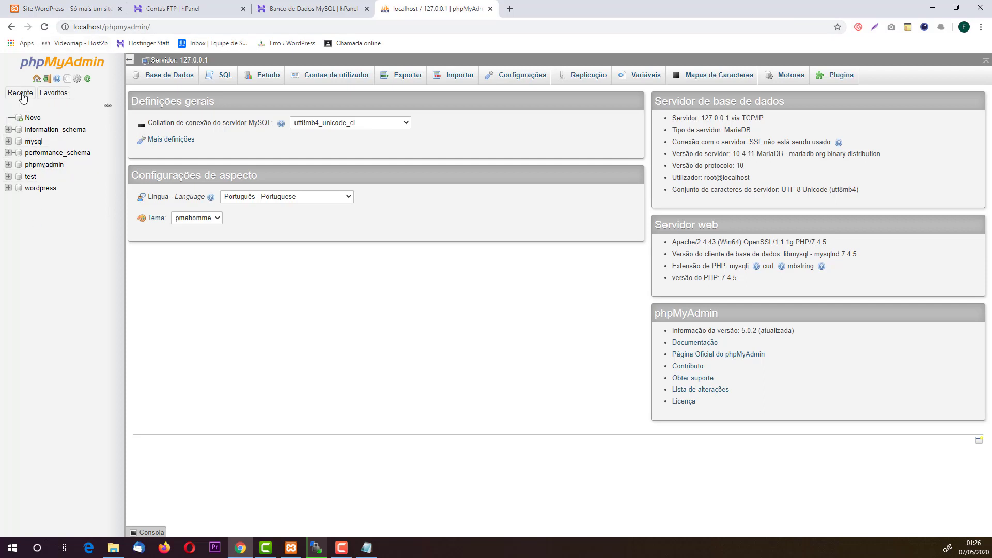
left_click(31, 189)
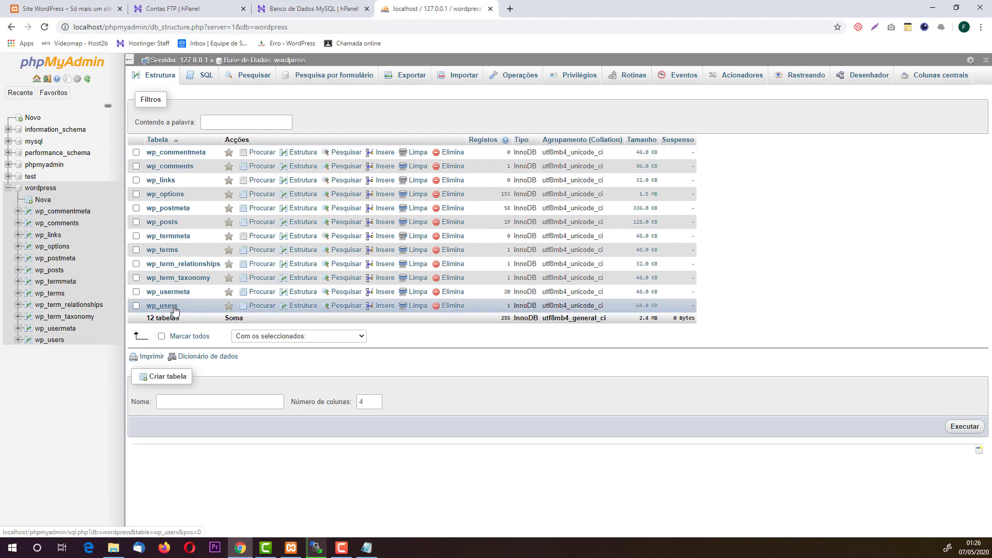
left_click(404, 82)
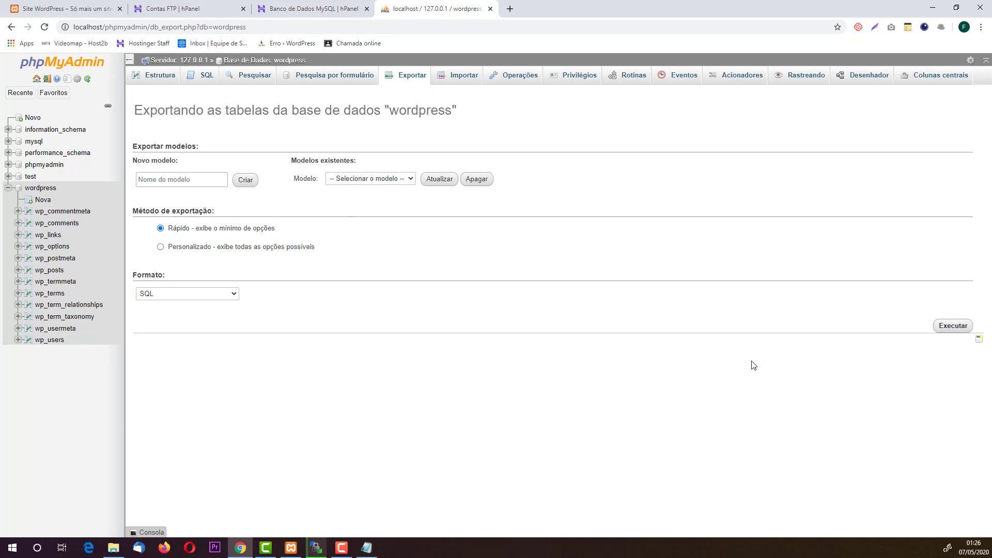
left_click(953, 327)
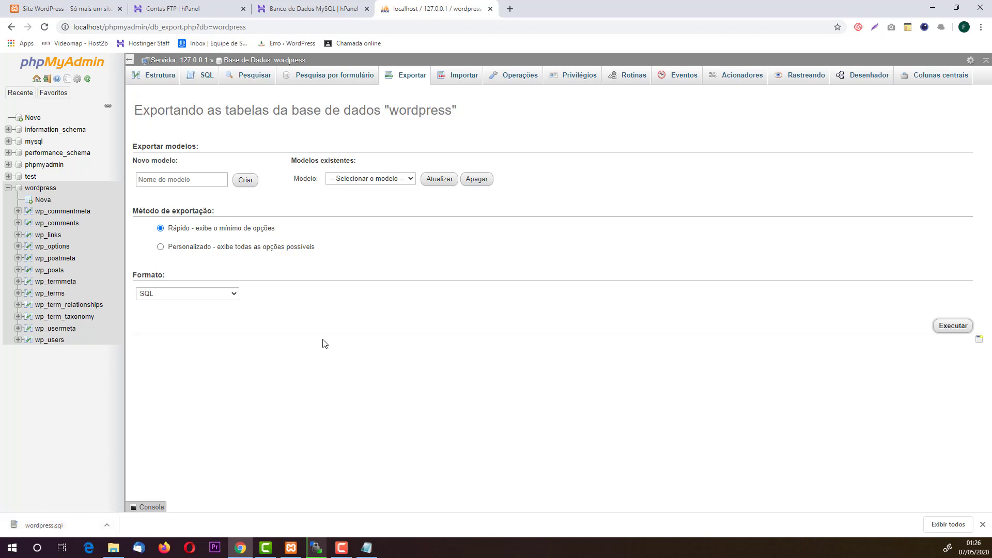
- Open phpMyAdmin for the newly created wp database from the hosting's MySQL databases page
left_click(301, 10)
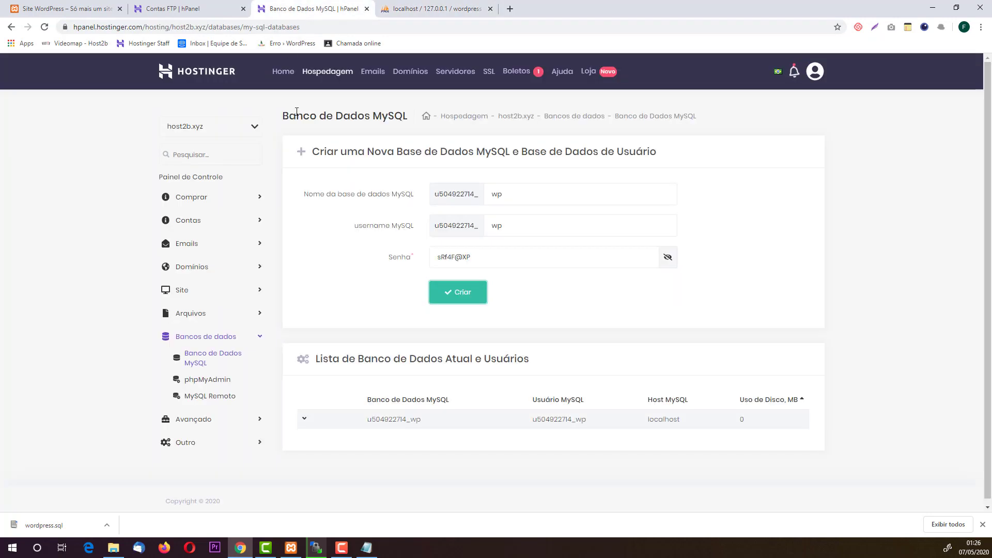
left_click(323, 424)
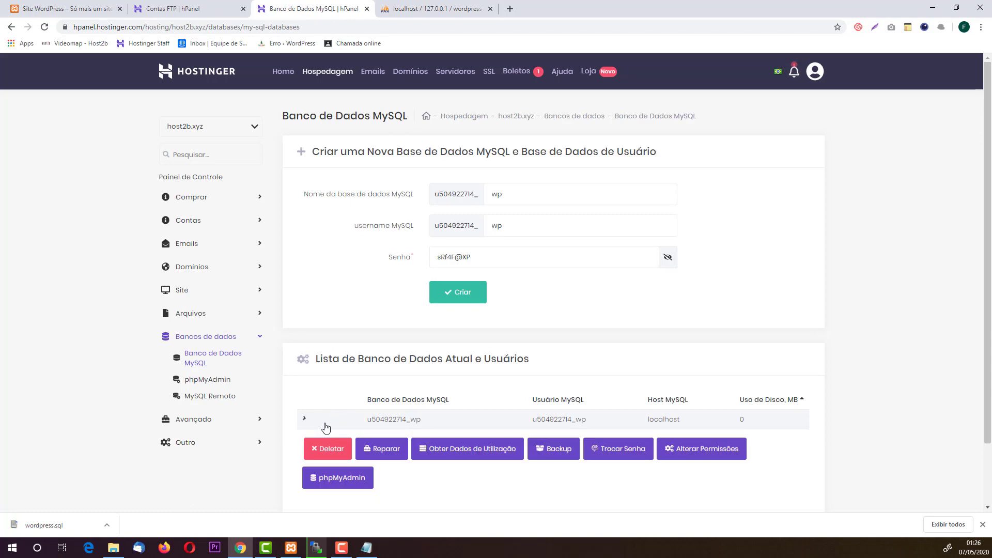
left_click(342, 478)
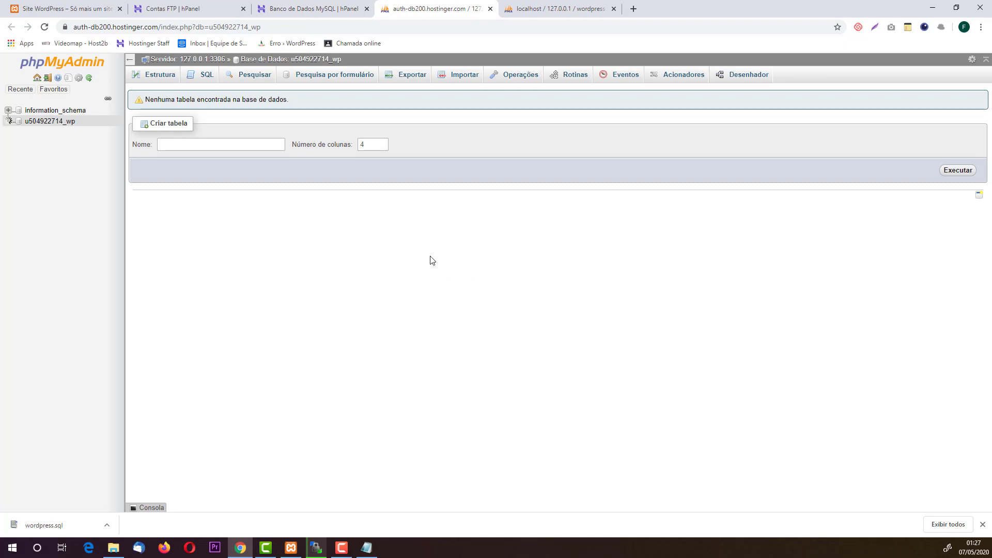
left_click(538, 6)
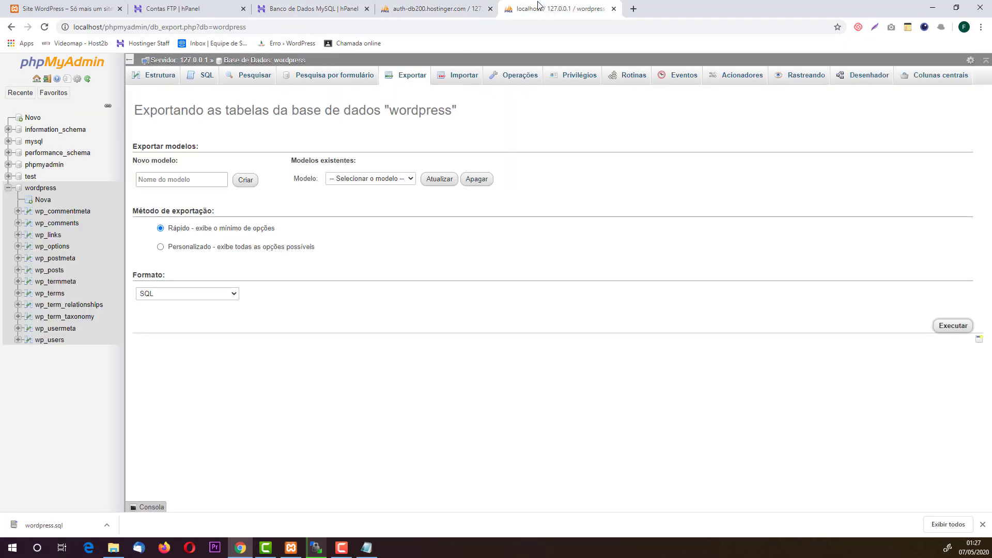
left_click(443, 7)
left_click(548, 6)
left_click(439, 7)
left_click(535, 5)
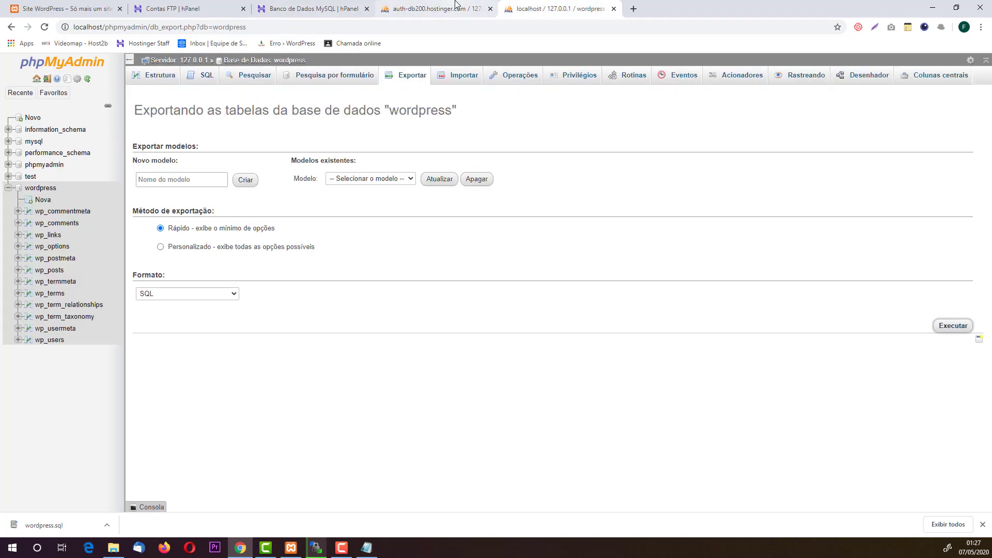
- Import the exported wordpress.sql file into the hosted wp database in the hosting's phpMyAdmin
left_click(456, 5)
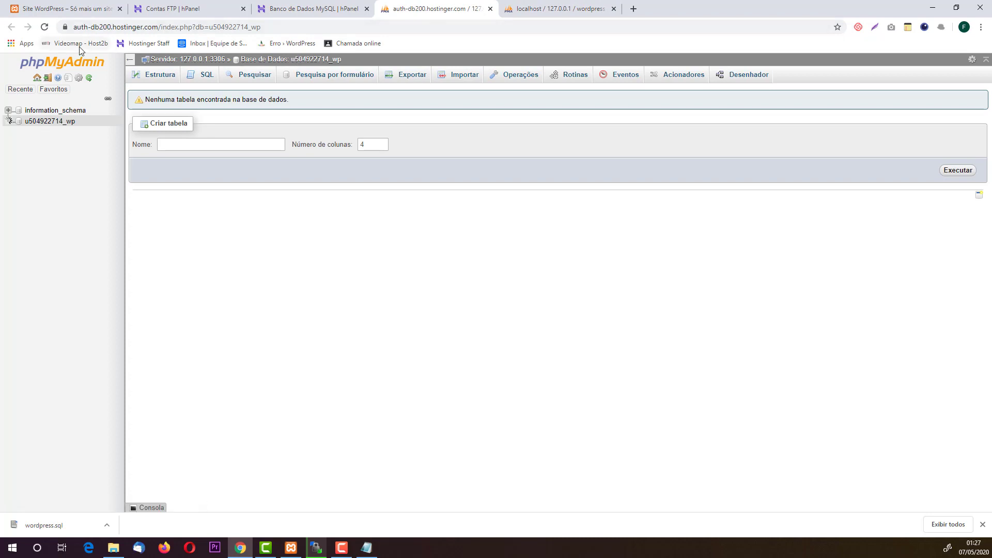
left_click(516, 5)
left_click(423, 4)
left_click(459, 79)
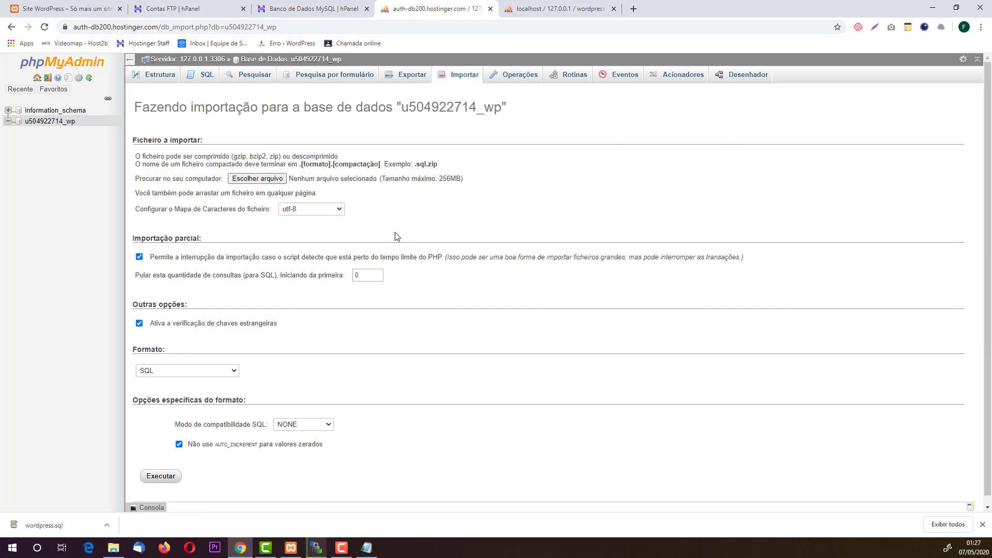
left_click(263, 180)
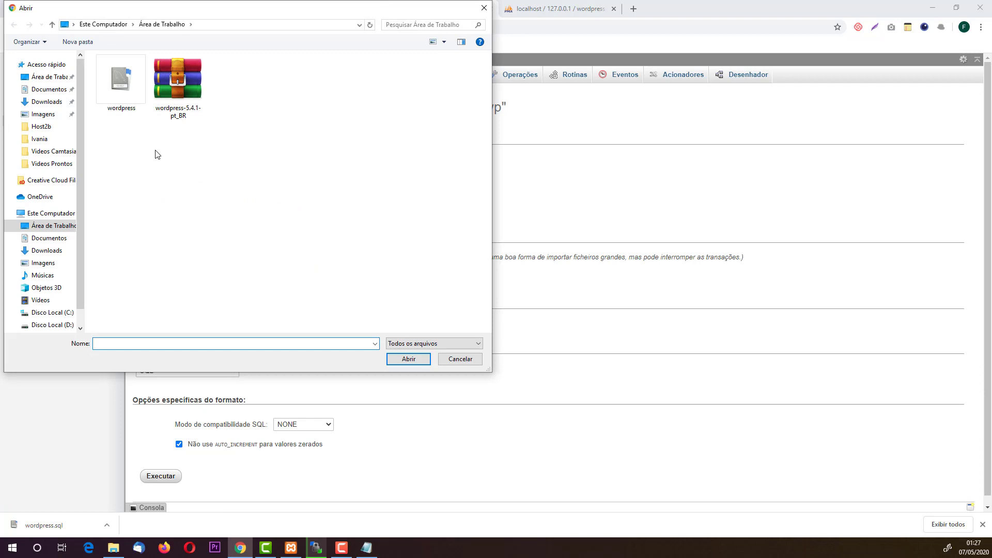
left_click(126, 103)
left_click(417, 361)
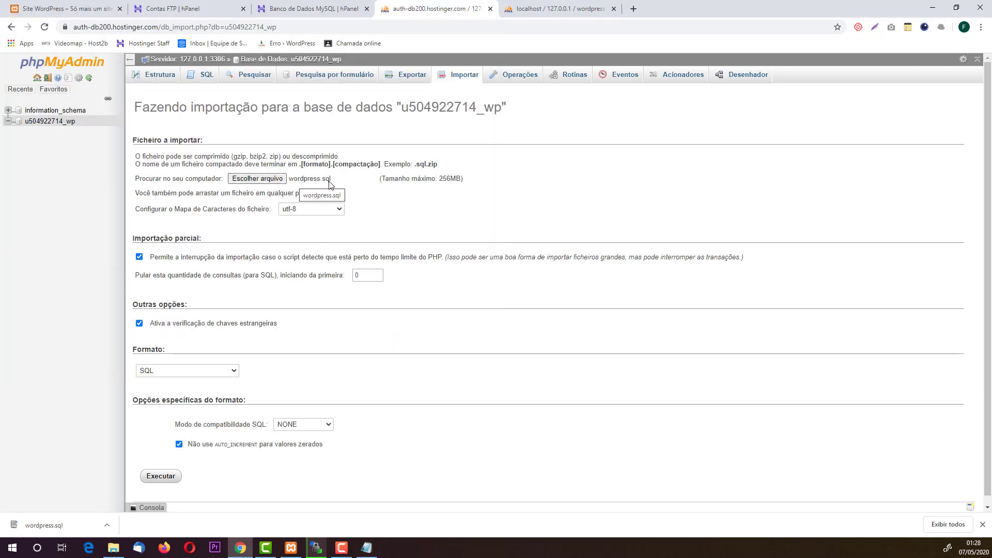
left_click(162, 478)
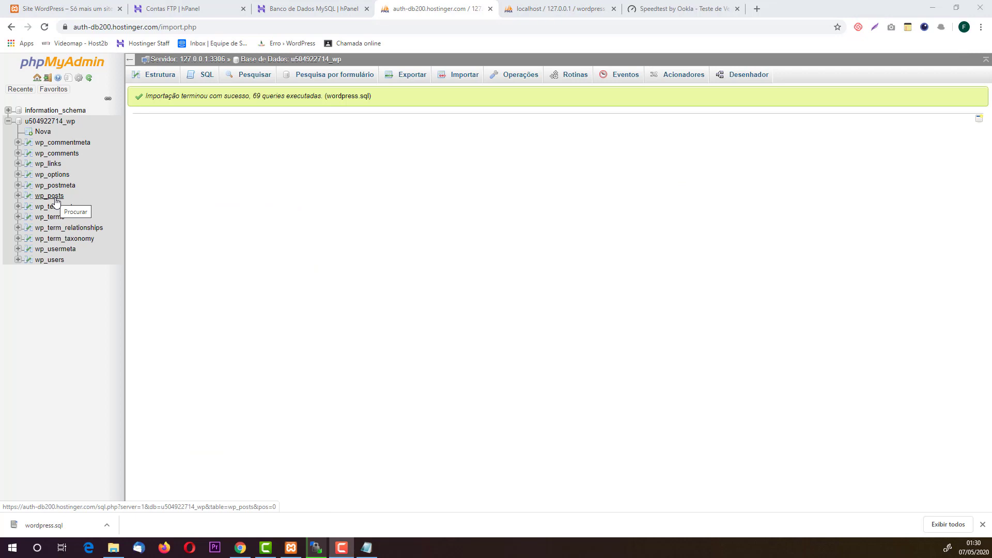
- Review the uploaded WordPress files and folders in the server's root directory in WinSCP
left_click(316, 547)
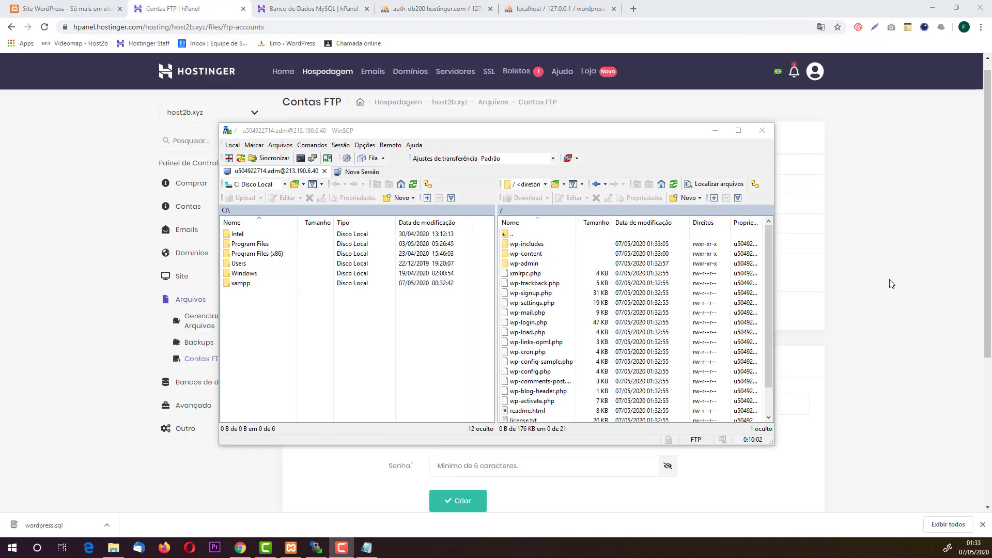
scroll(537, 395, "down", 1)
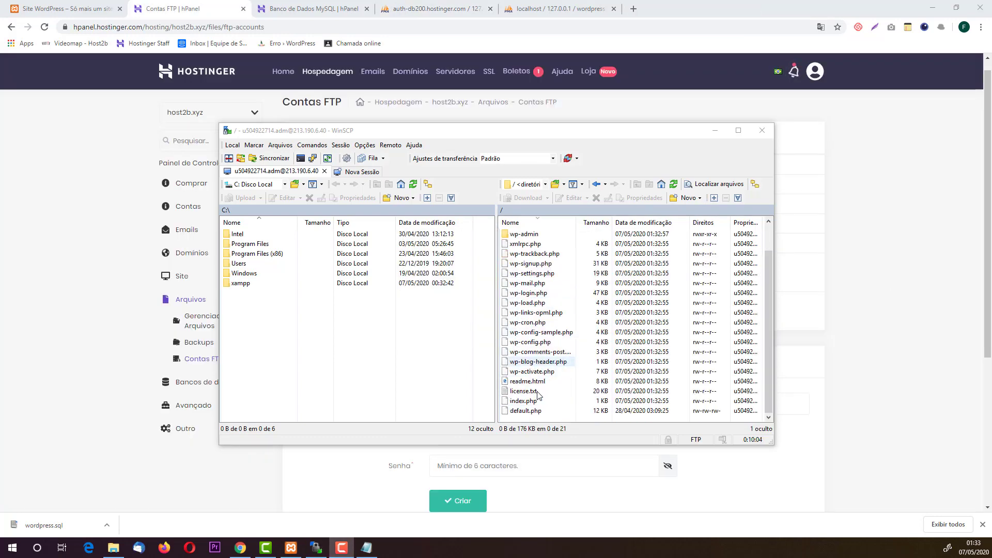
scroll(537, 395, "up", 1)
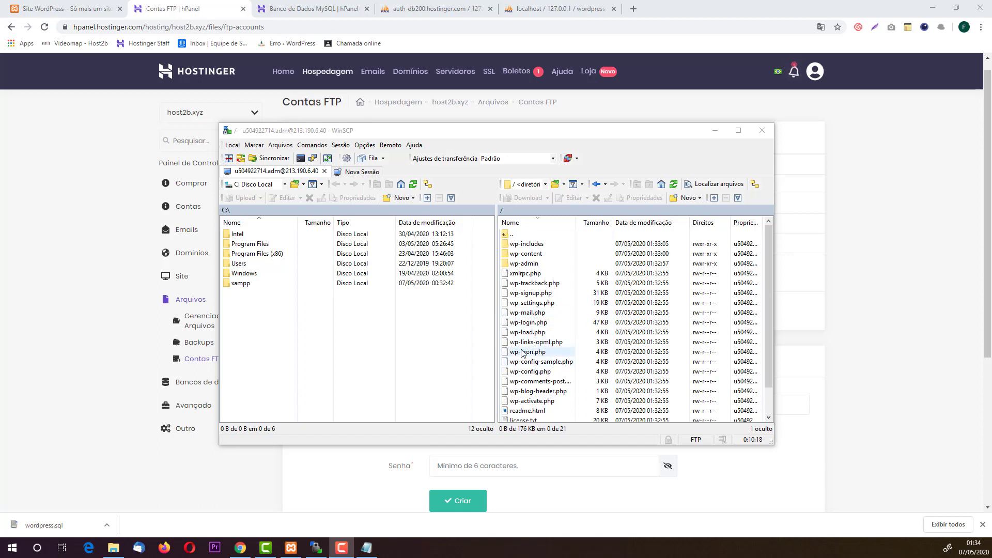
left_click(843, 357)
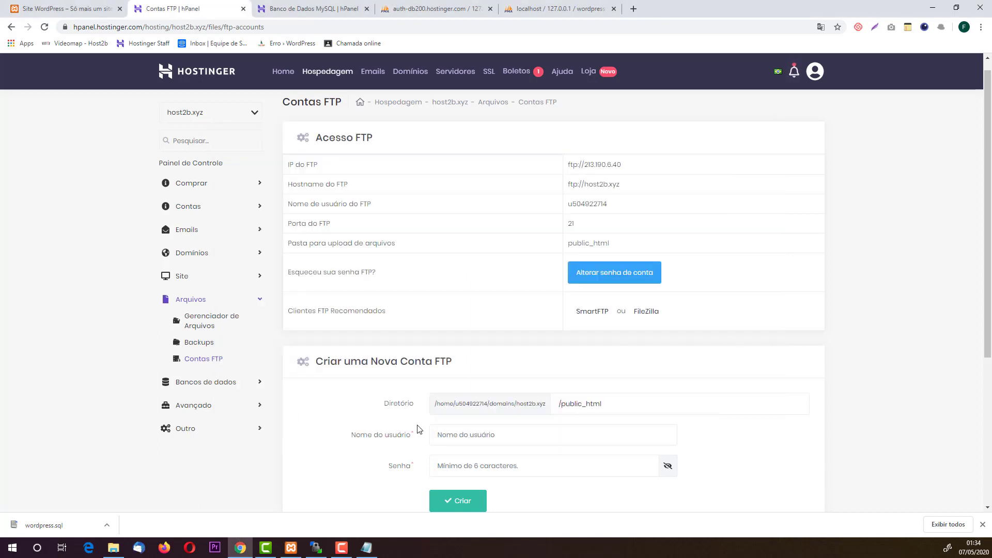
- Open the domains/host2b.xyz/public_html folder in the hosting control panel's File Manager
left_click(204, 164)
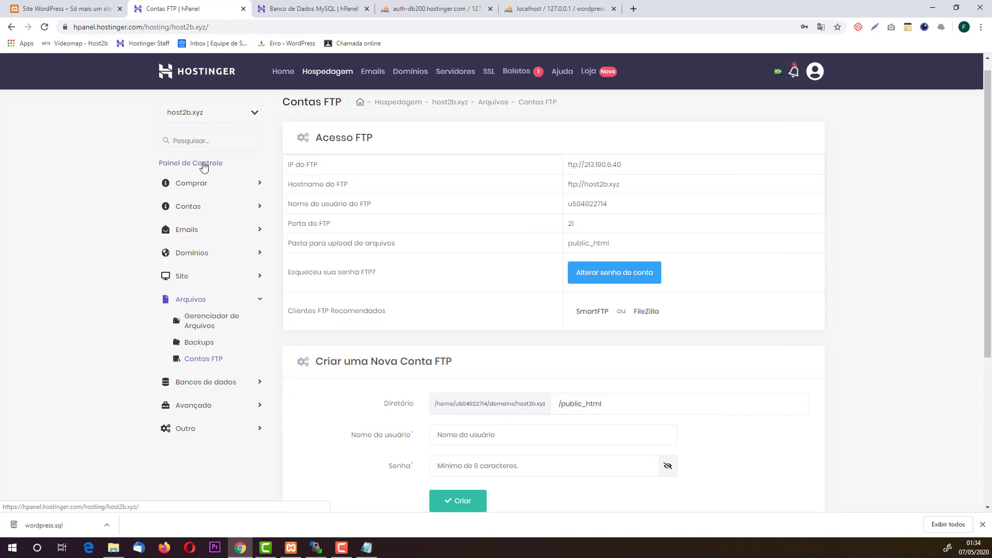
scroll(392, 270, "down", 15)
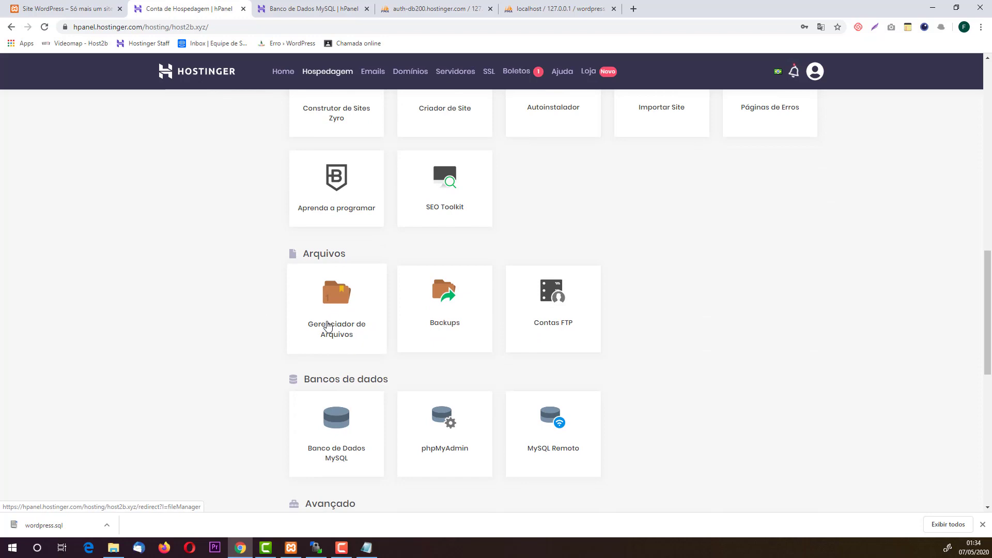
left_click(328, 325)
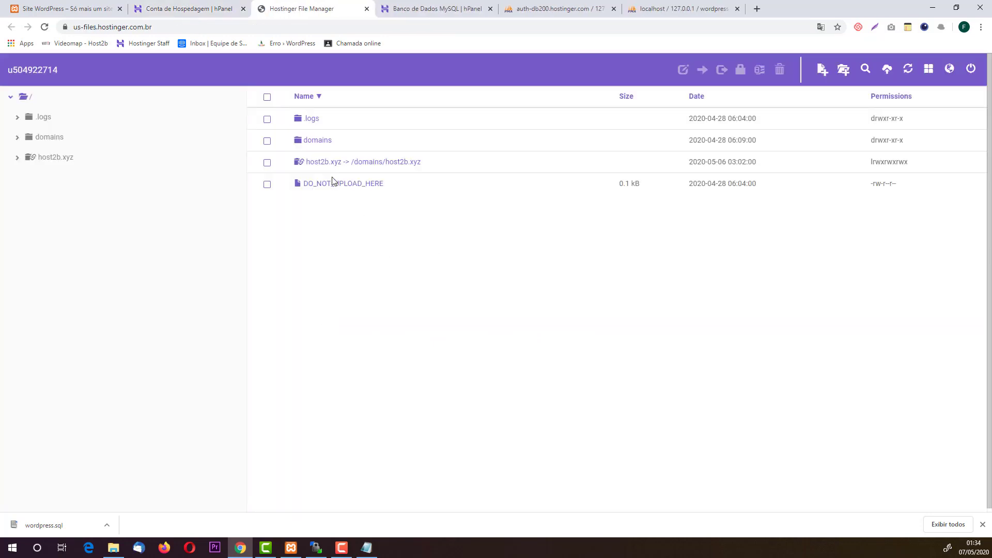
double_click(319, 149)
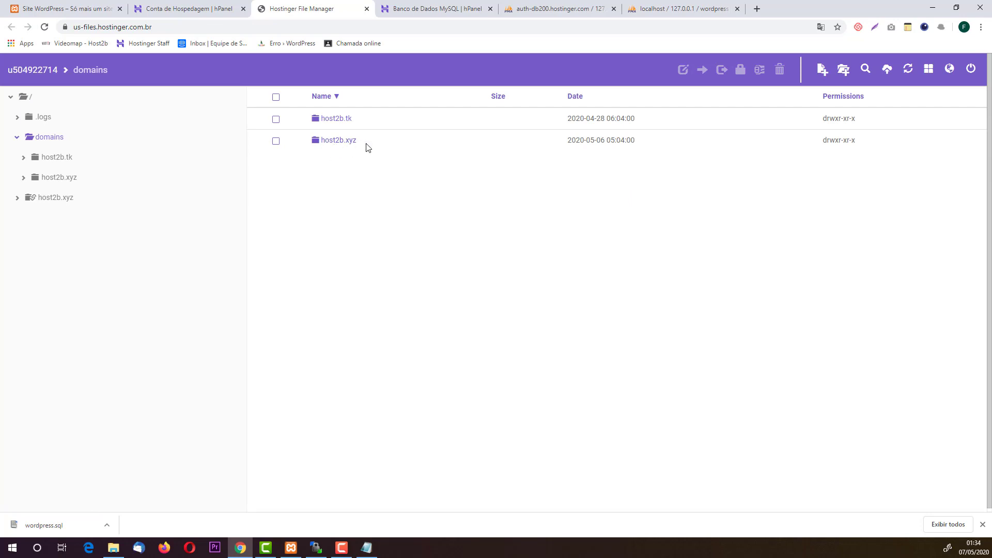
double_click(366, 147)
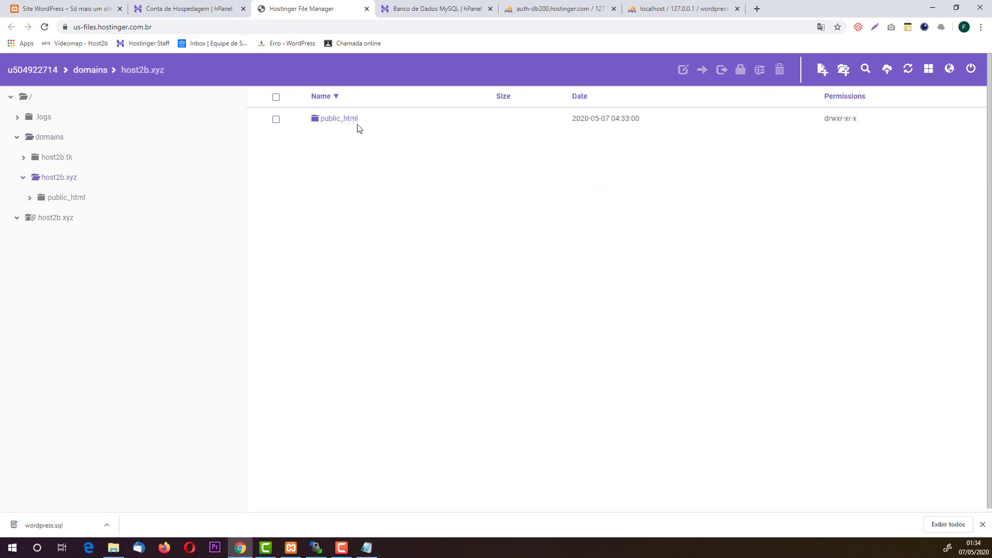
double_click(379, 126)
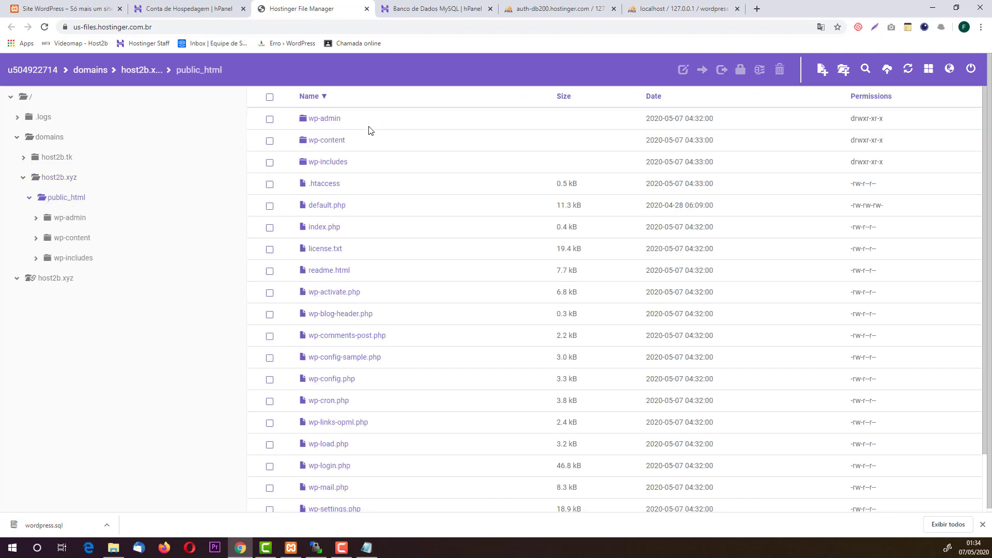
- Open wp-config.php from public_html for editing at its MySQL settings
scroll(371, 133, "down", 3)
scroll(403, 480, "up", 2)
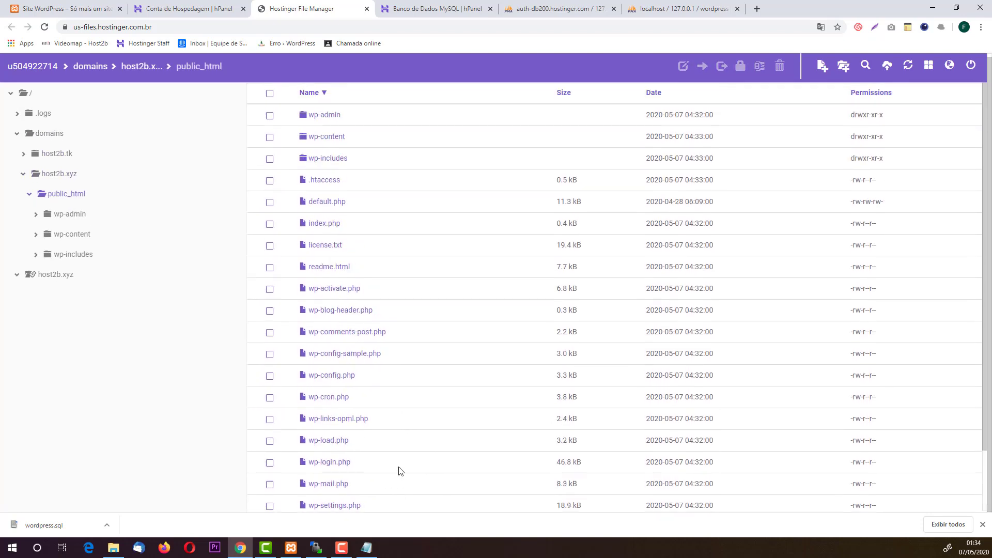
scroll(356, 320, "down", 1)
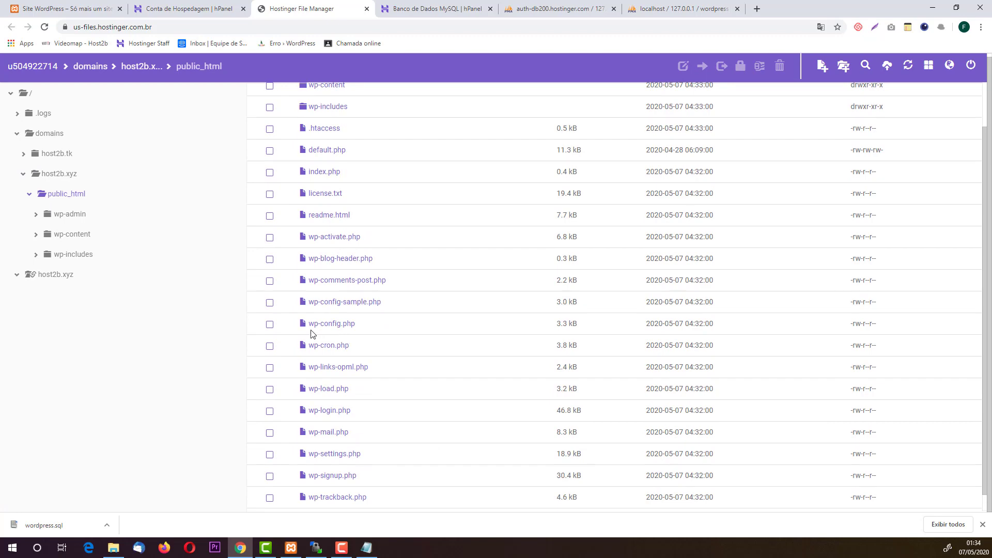
double_click(367, 329)
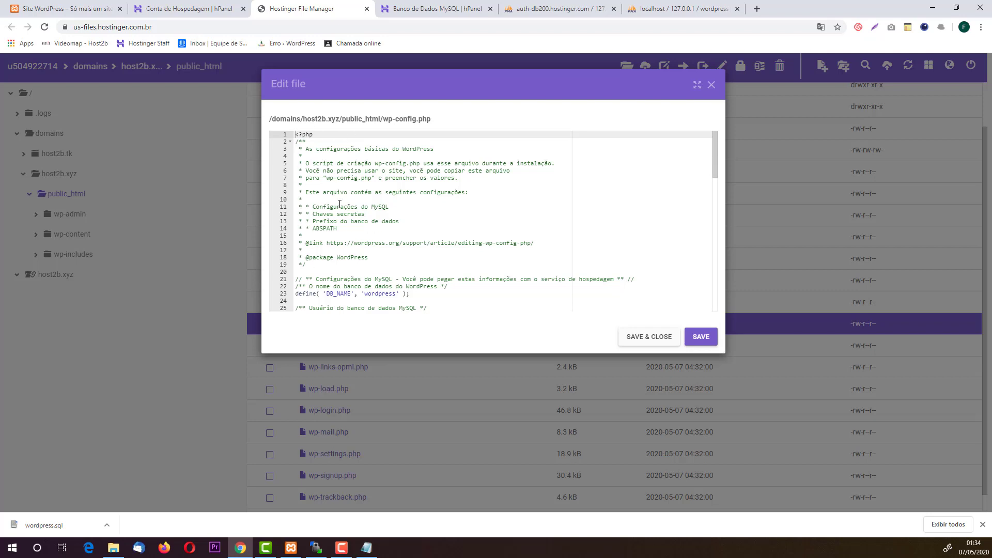
scroll(351, 227, "down", 3)
scroll(357, 232, "down", 1)
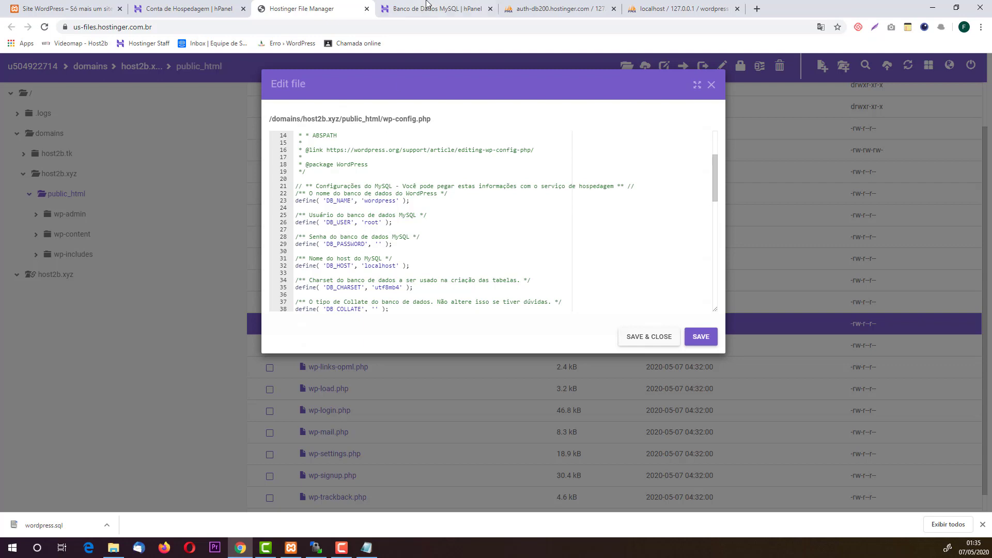
- Copy the hosted wp database name from the MySQL databases page and set it as DB_NAME in wp-config.php
left_click(429, 8)
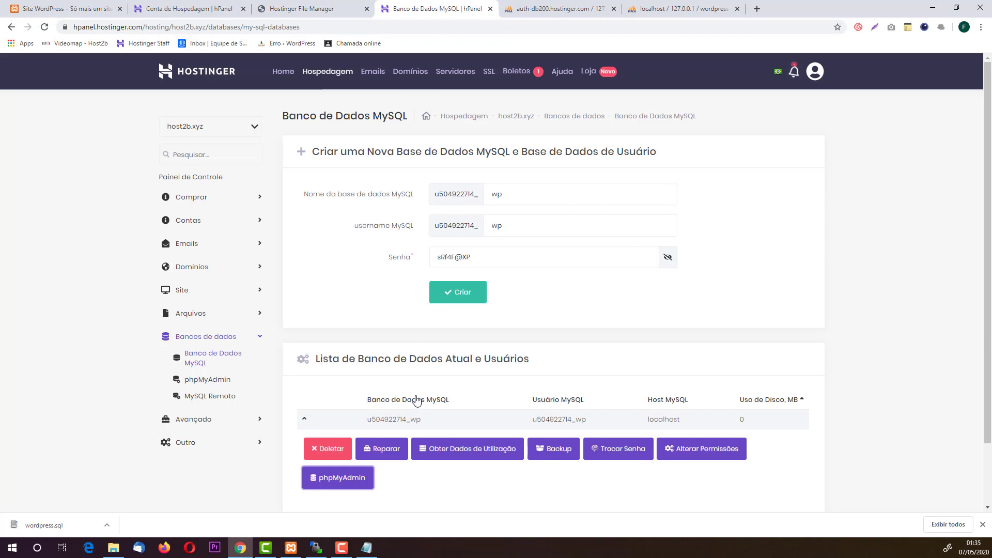
left_click_drag(424, 427, 361, 425)
key("ctrl+c")
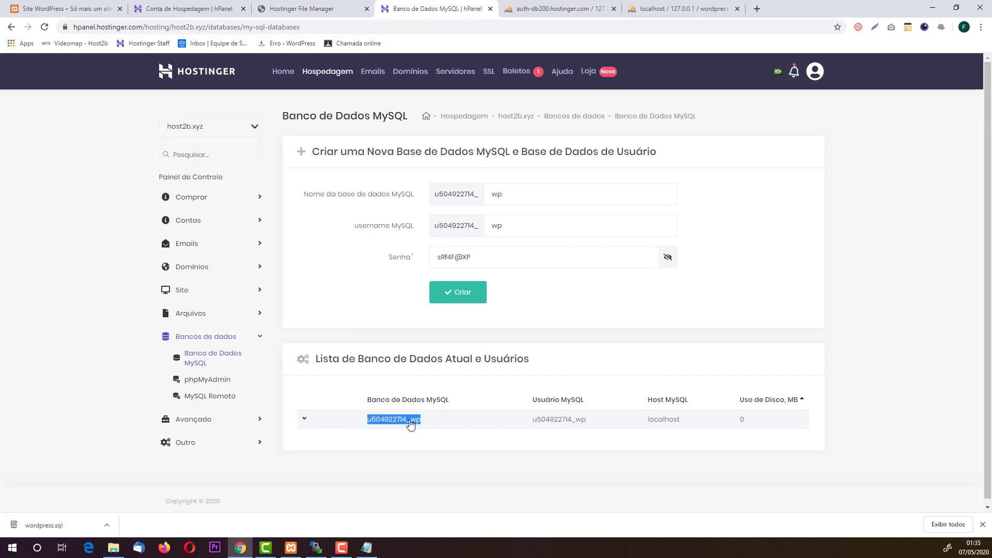
left_click(329, 6)
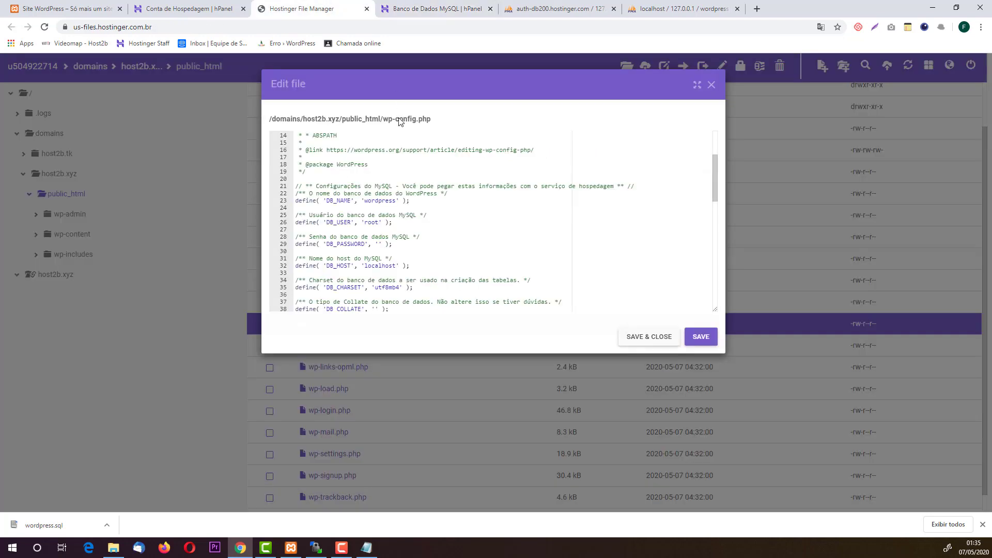
double_click(386, 203)
key("ctrl+v")
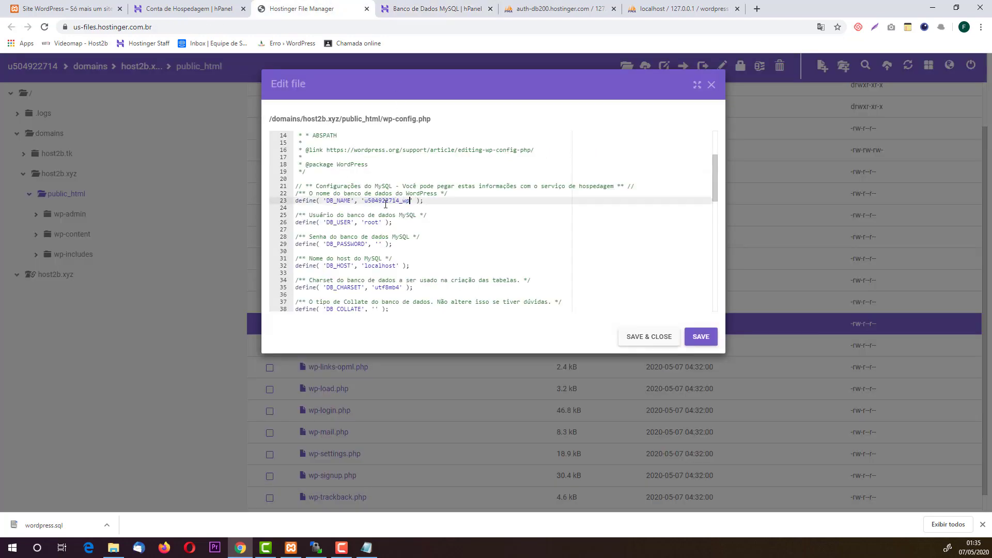
- Set DB_USER in wp-config.php to the hosted MySQL username, which matches the copied database name
left_click(436, 8)
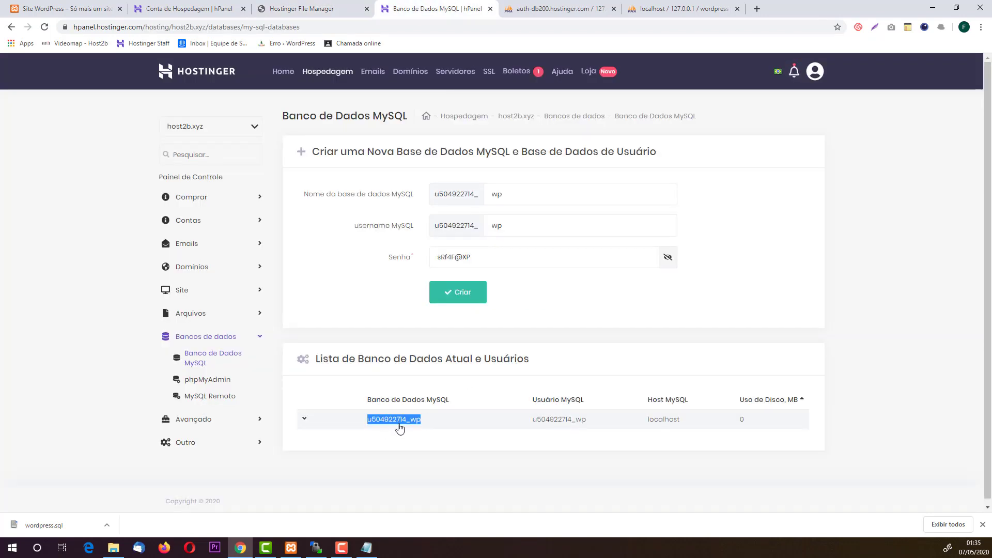
left_click(319, 8)
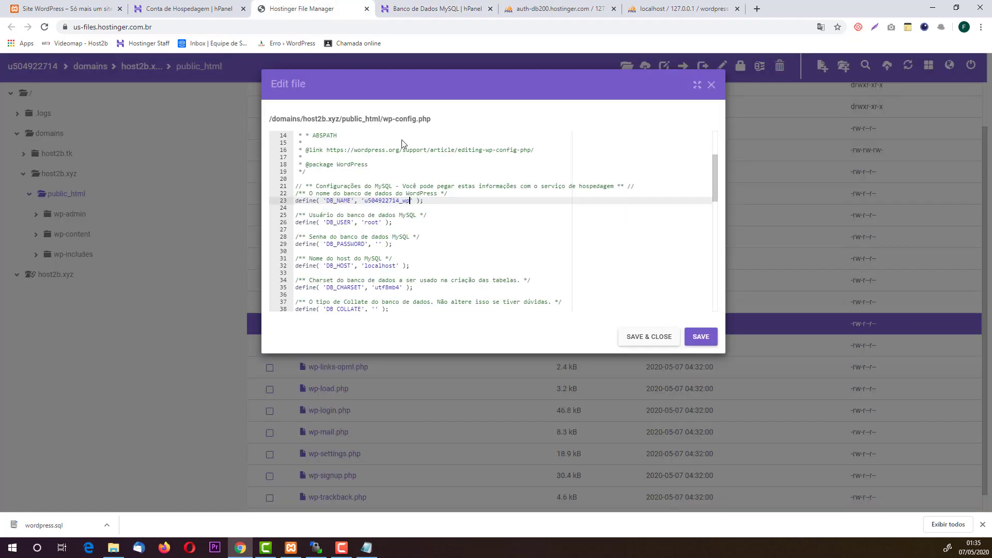
double_click(372, 222)
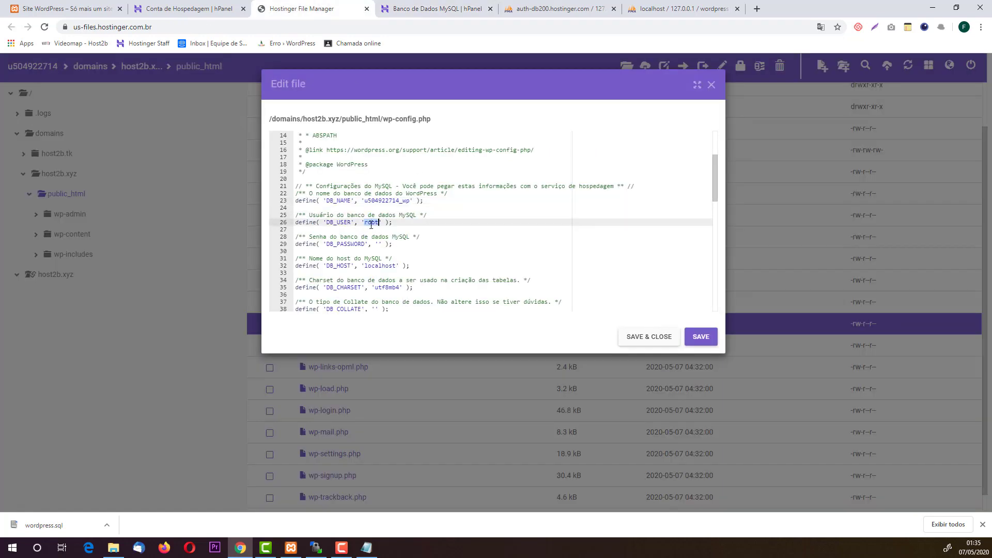
key("ctrl+v")
- Copy the database password from the Notepad note and enter it as DB_PASSWORD in wp-config.php
left_click(366, 547)
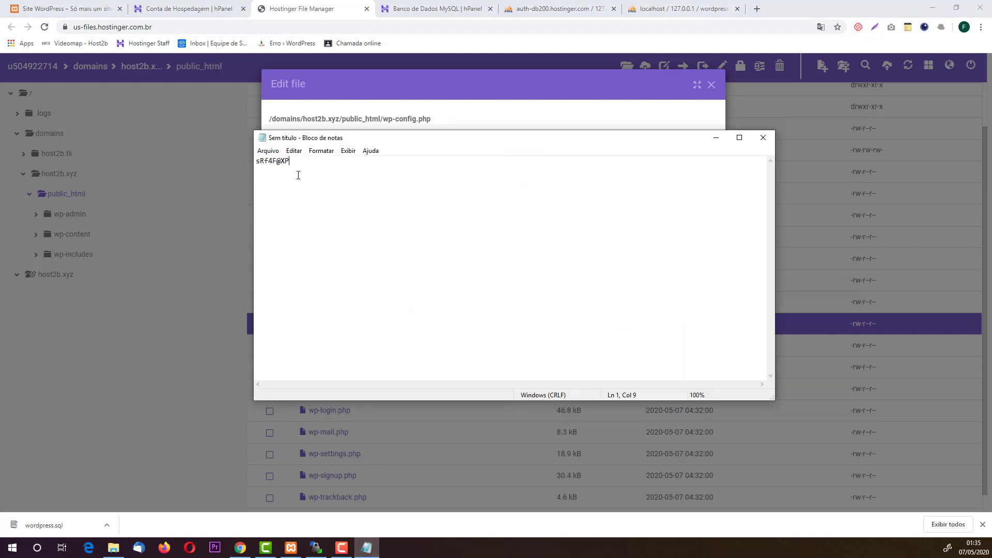
key("ctrl+a")
key("ctrl+c")
left_click(469, 98)
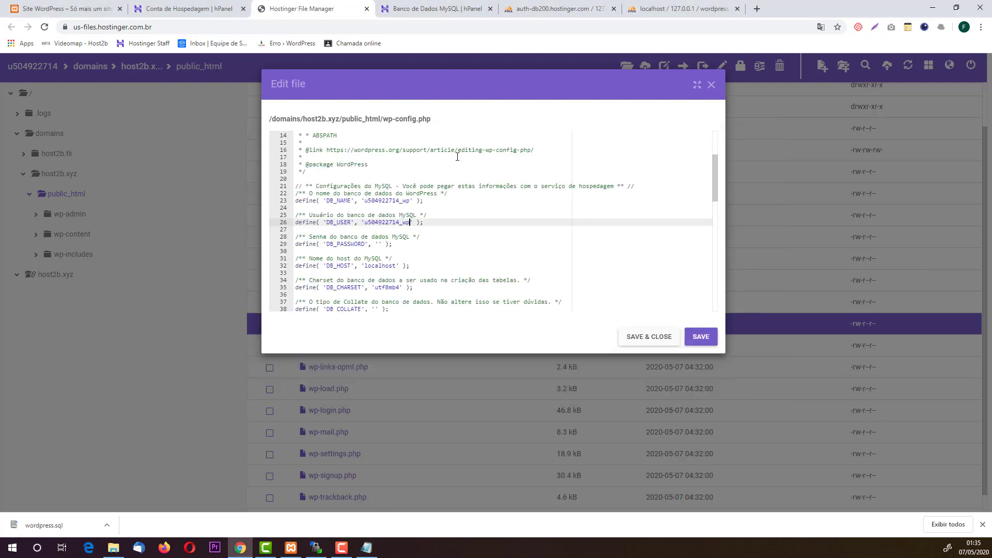
left_click(382, 241)
key("ctrl+v")
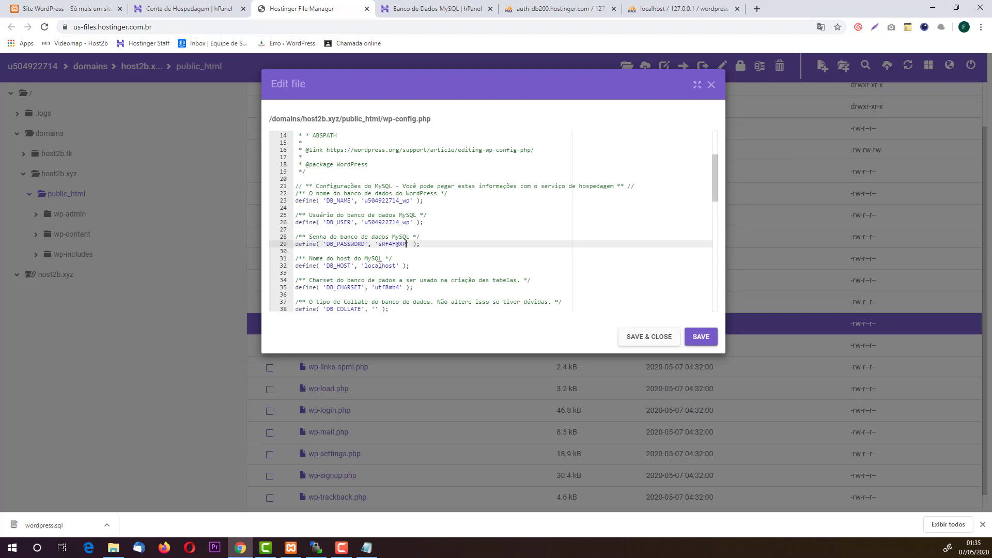
- Check the edited database settings and save wp-config.php
scroll(380, 265, "up", 3)
scroll(465, 222, "down", 5)
scroll(520, 192, "up", 3)
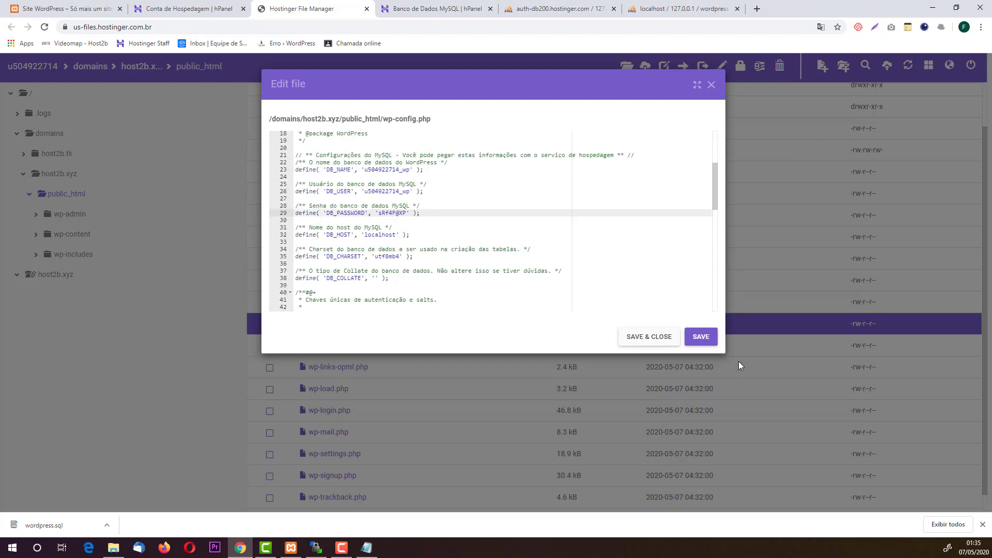
left_click(700, 336)
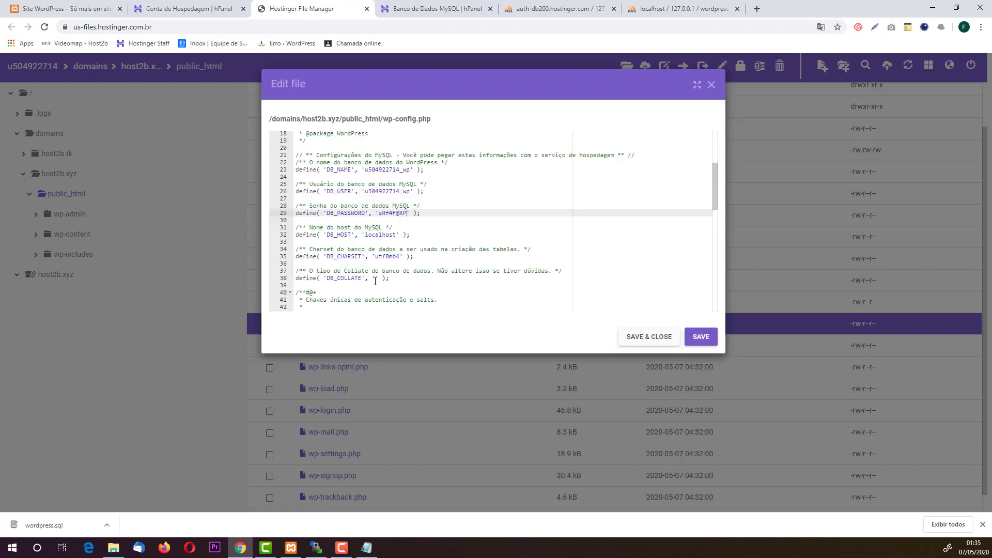
scroll(376, 279, "up", 4)
scroll(376, 279, "up", 2)
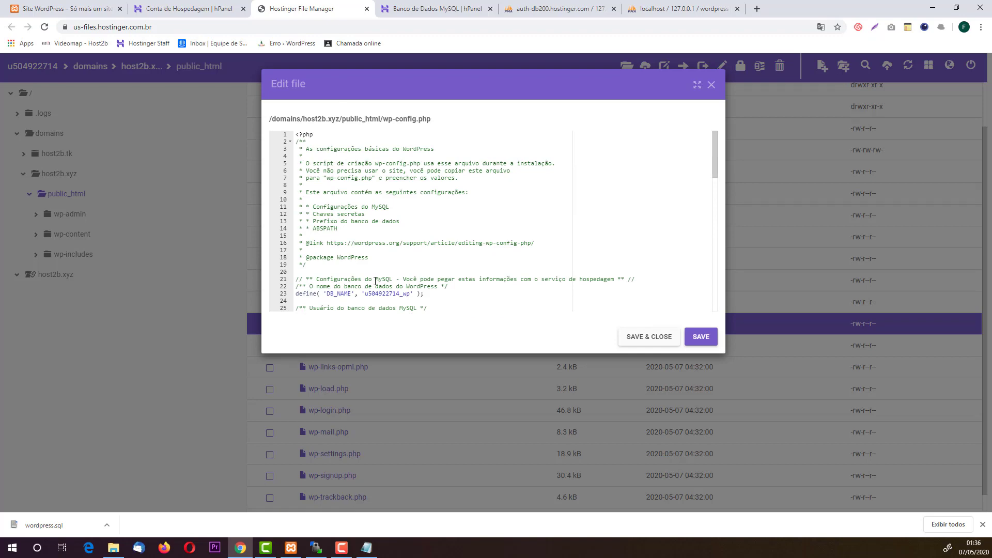
- Close the hosted and the local phpMyAdmin pages, leaving the hosting's MySQL databases page open
left_click(560, 9)
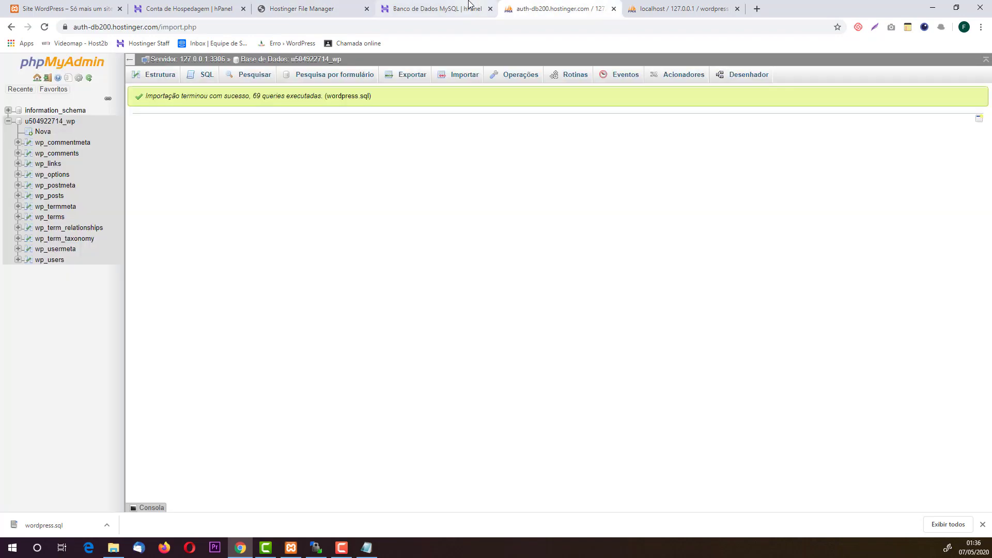
left_click(436, 9)
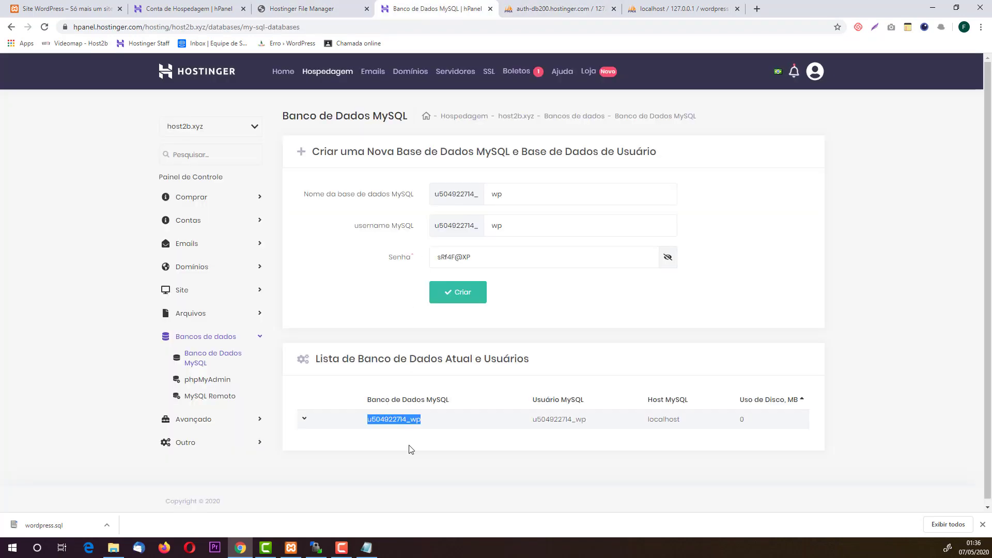
left_click(599, 9)
left_click(614, 9)
left_click(614, 9)
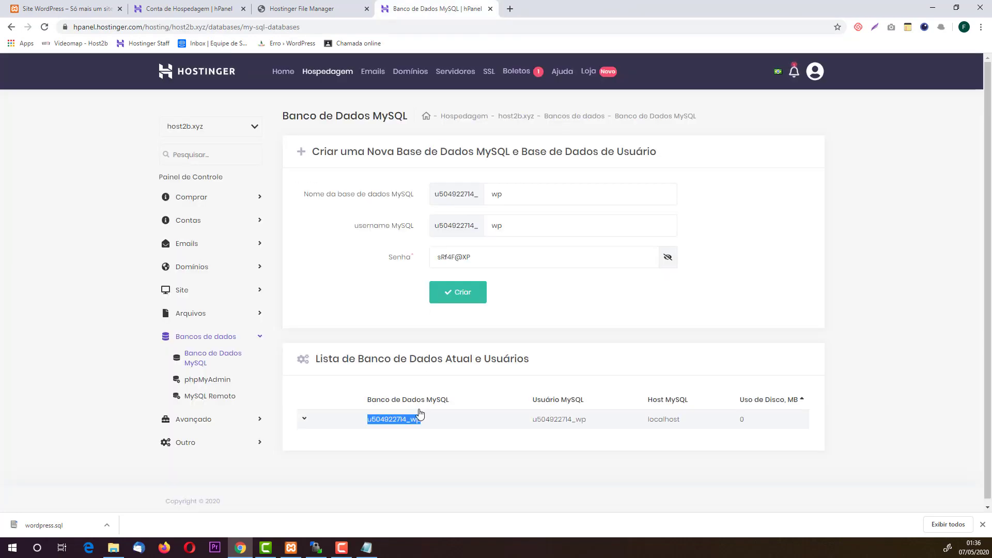
- Open the hosted WordPress database in phpMyAdmin and browse its wp_options table
left_click(343, 424)
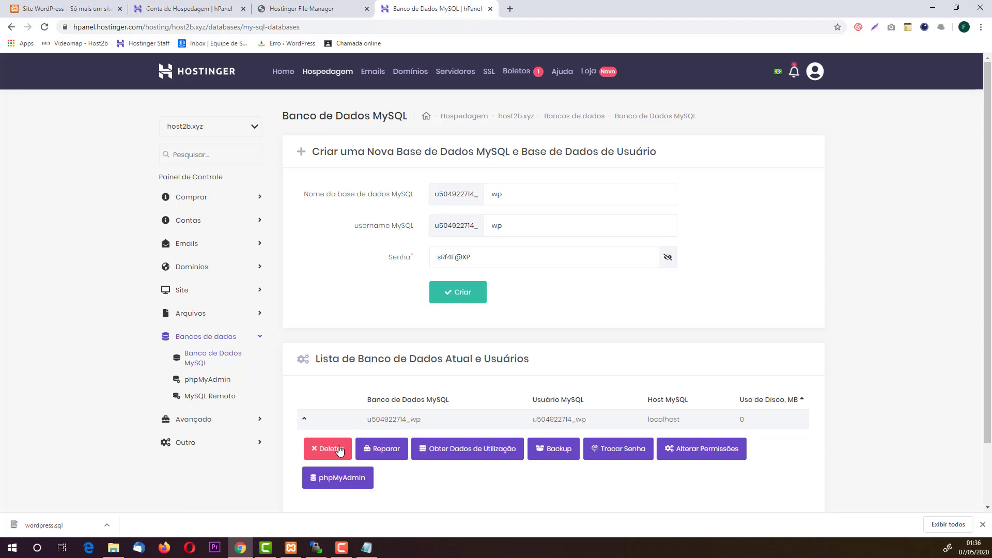
left_click(337, 478)
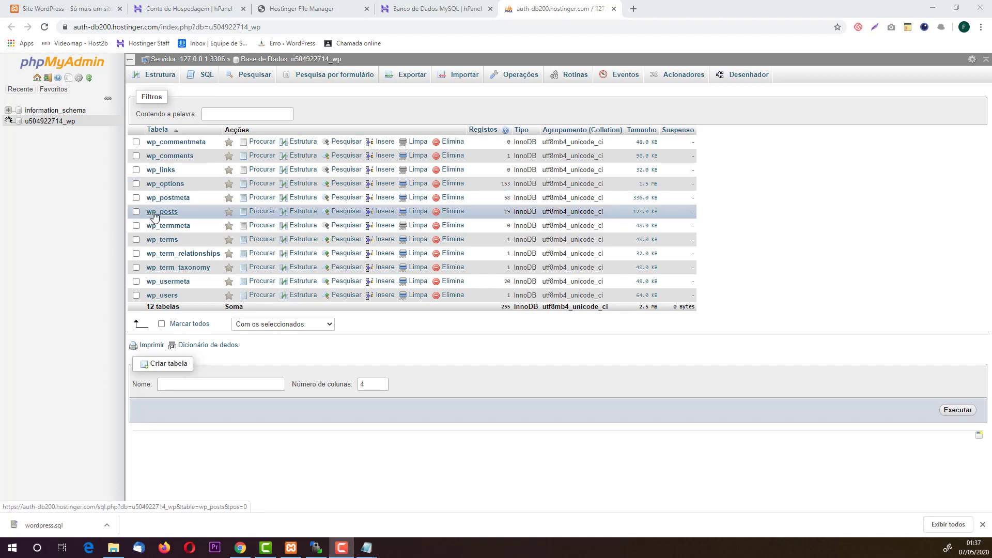
left_click(161, 186)
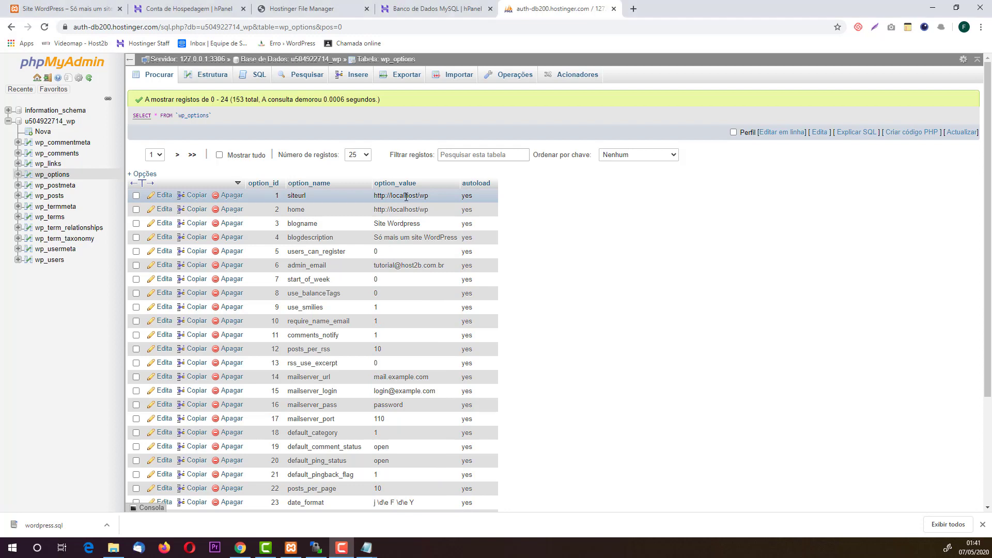
double_click(406, 196)
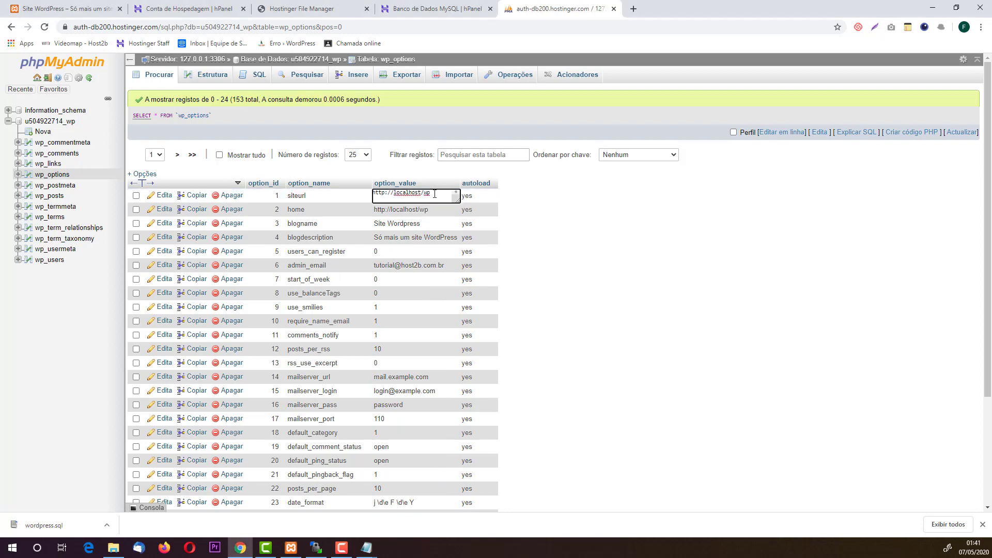
key("BackSpace")
key("BackSpace")
key("BackSpace")
key("BackSpace")
key("BackSpace")
key("BackSpace")
key("BackSpace")
key("BackSpace")
key("BackSpace")
type("host2b")
left_click(537, 200)
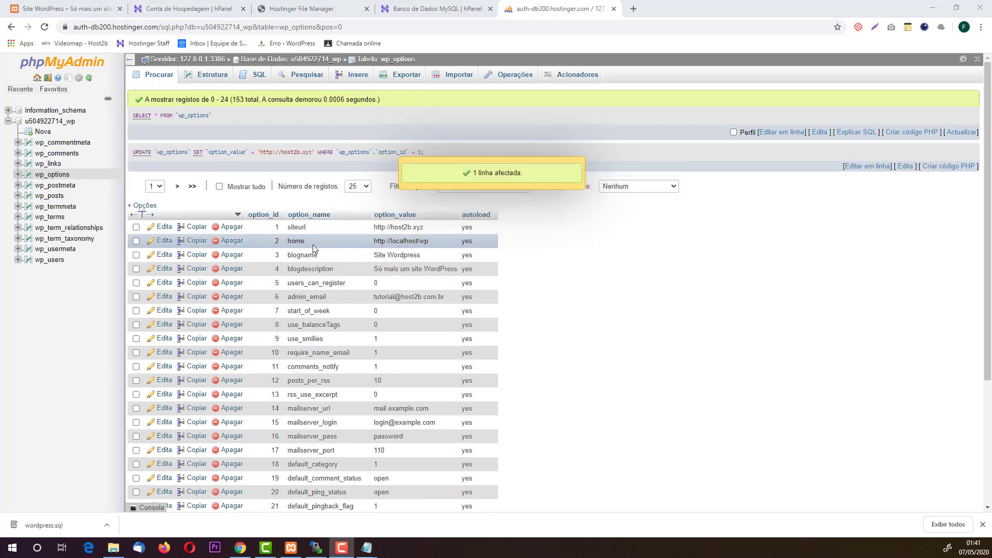
double_click(430, 242)
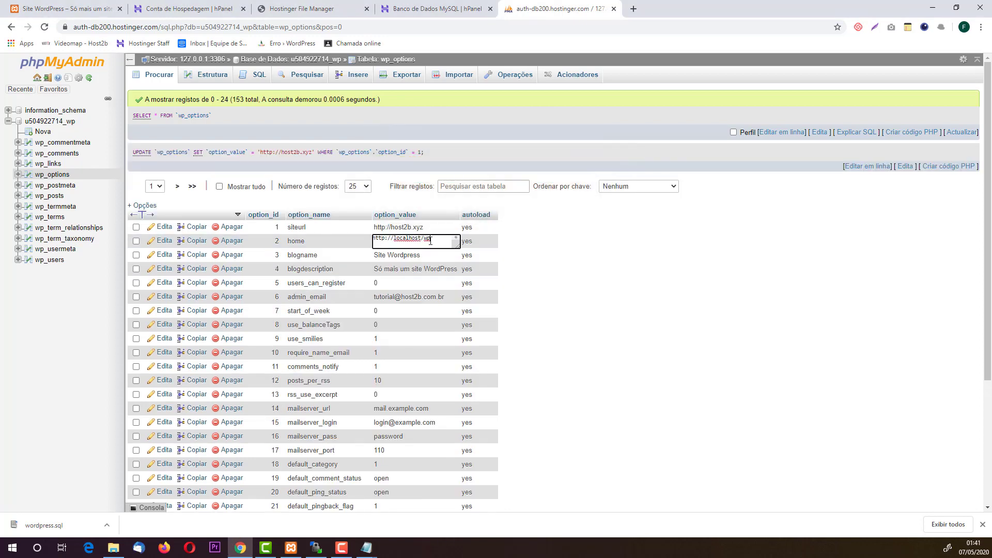
key("BackSpace")
key("BackSpace")
key("BackSpace")
key("BackSpace")
key("BackSpace")
key("BackSpace")
key("BackSpace")
key("BackSpace")
type("host2b.xyz")
left_click(509, 252)
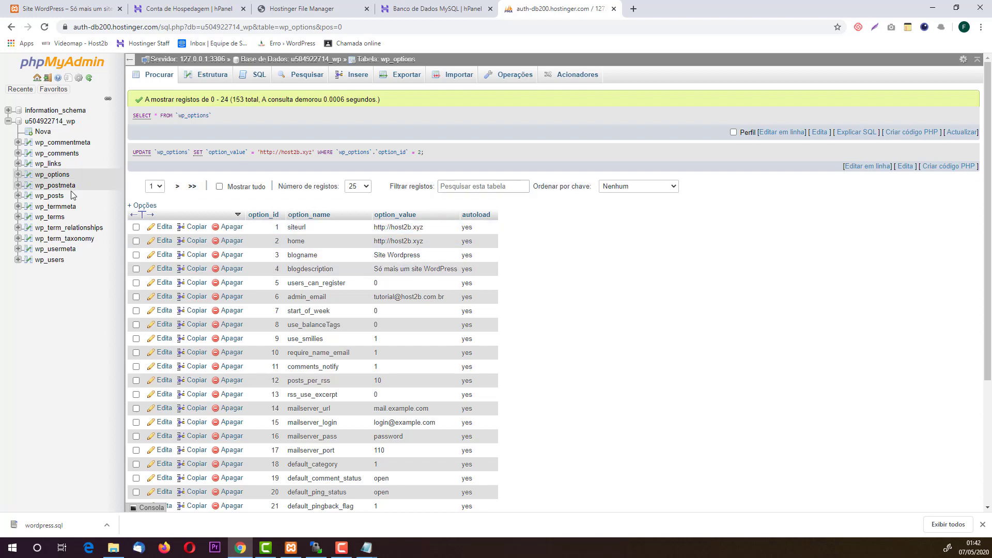
- Browse the wp_posts table and examine the URLs stored in its guid column
left_click(54, 200)
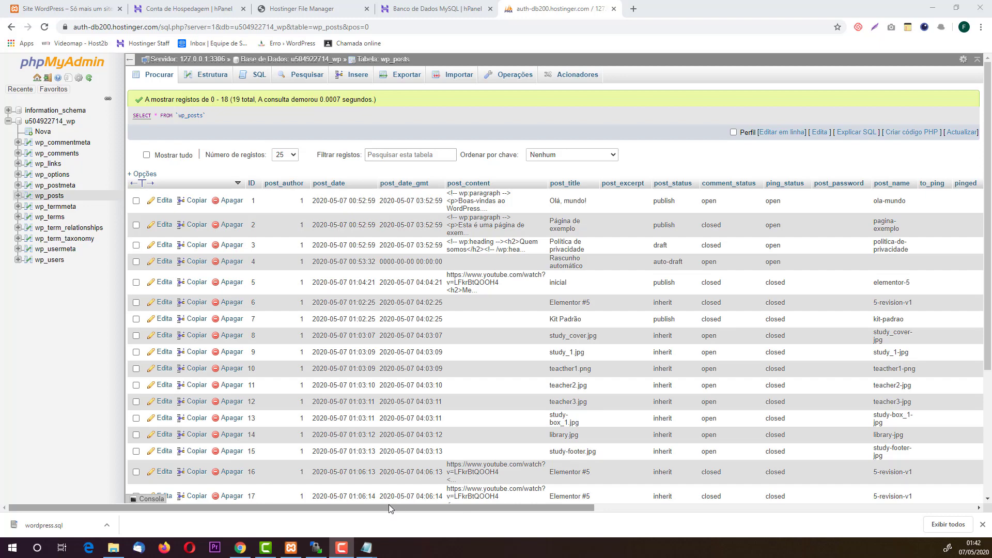
left_click_drag(385, 504, 790, 499)
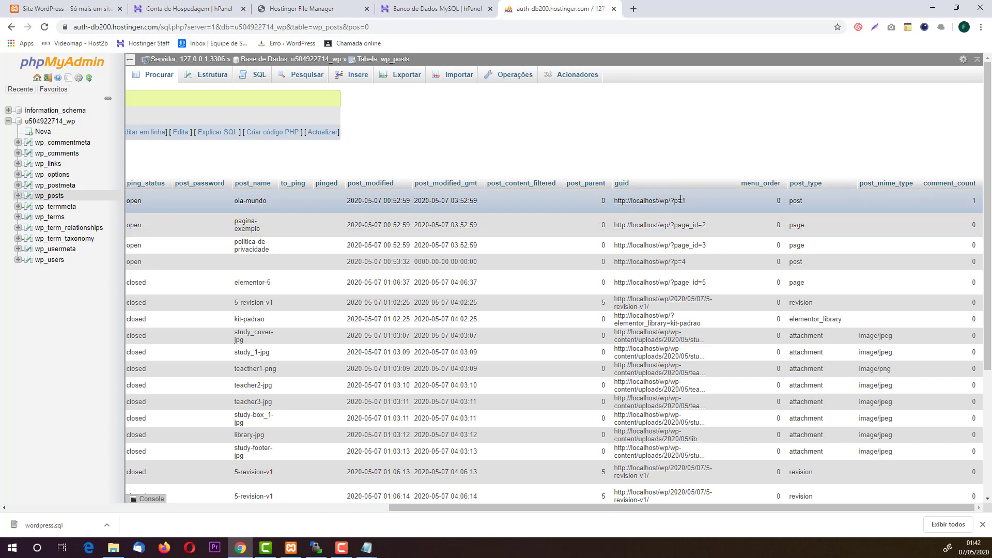
scroll(699, 256, "down", 5)
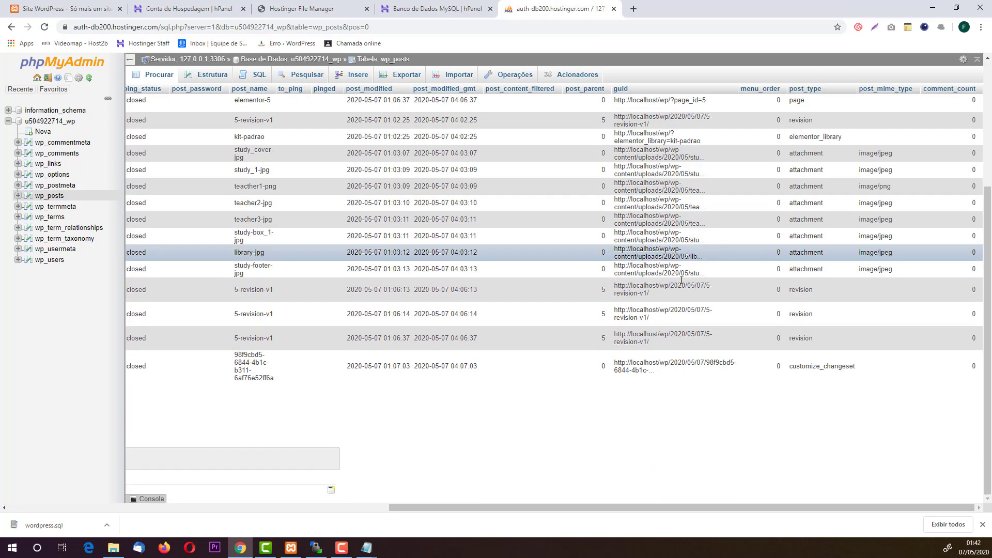
scroll(665, 300, "up", 3)
scroll(636, 300, "down", 3)
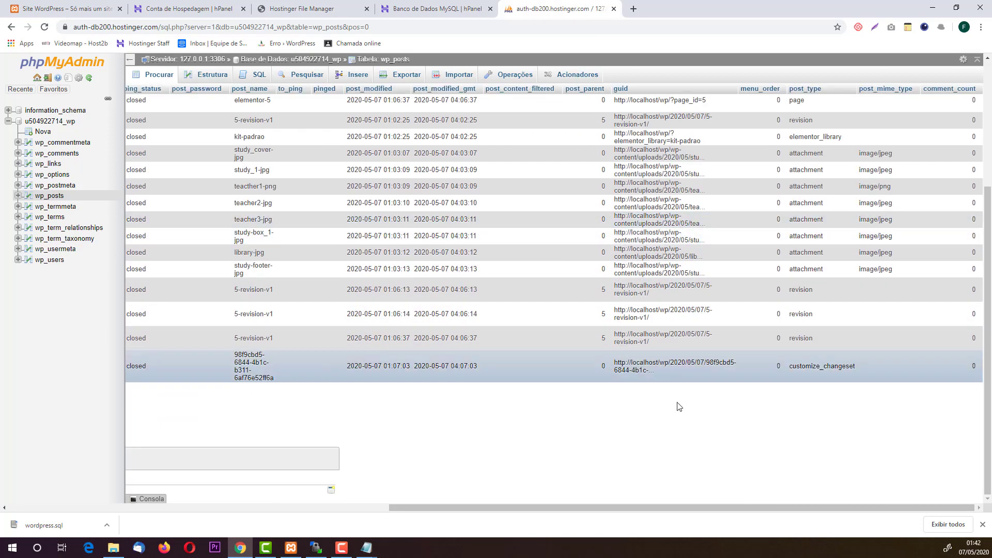
scroll(649, 403, "up", 5)
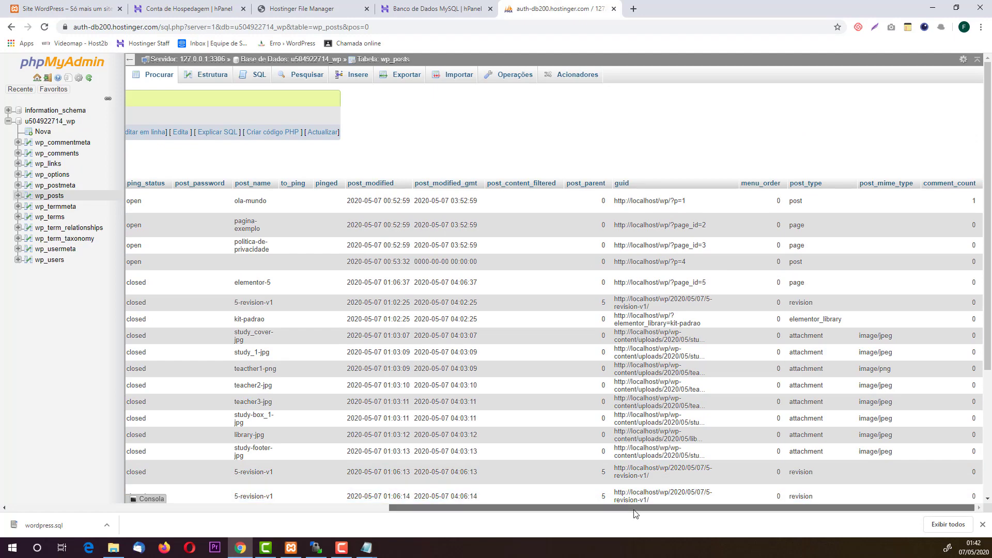
left_click_drag(636, 507, 196, 524)
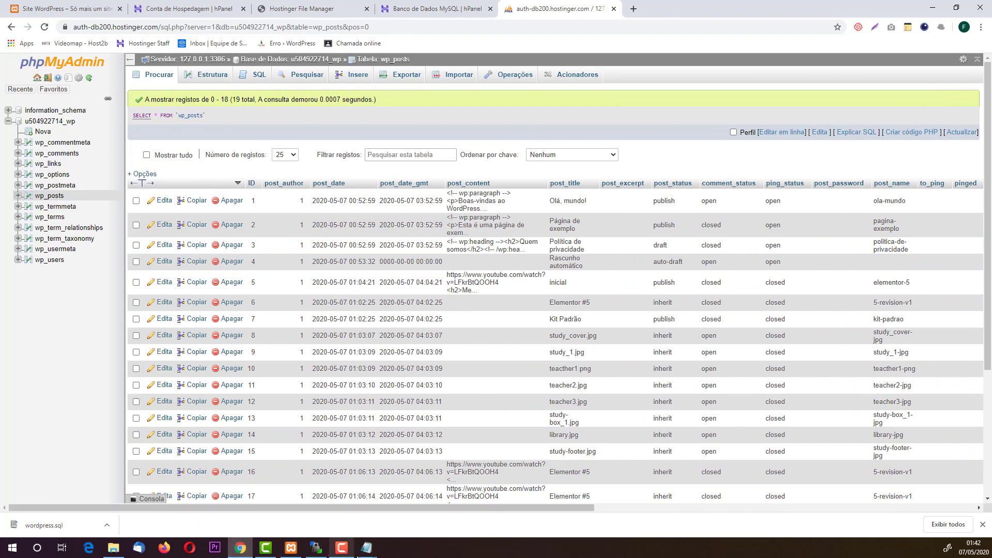
- Copy the two UPDATE wp_posts replace statements for guid and post_content from the Notepad note
mouse_move(383, 552)
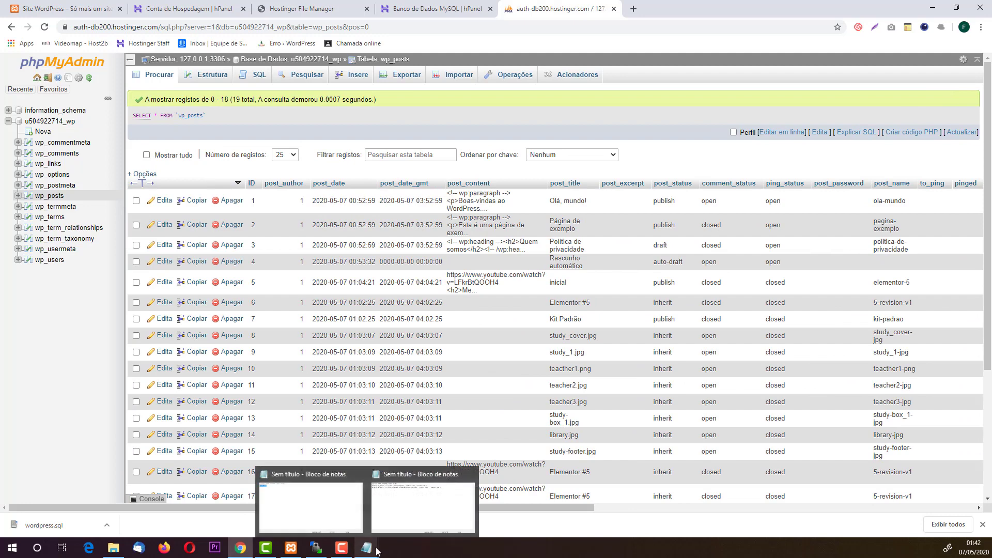
left_click(394, 524)
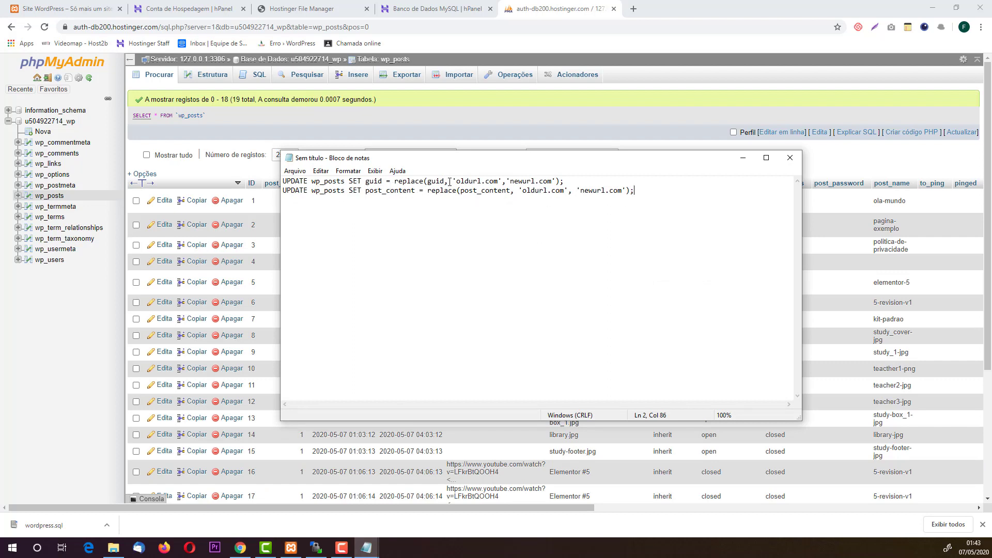
left_click_drag(636, 191, 269, 175)
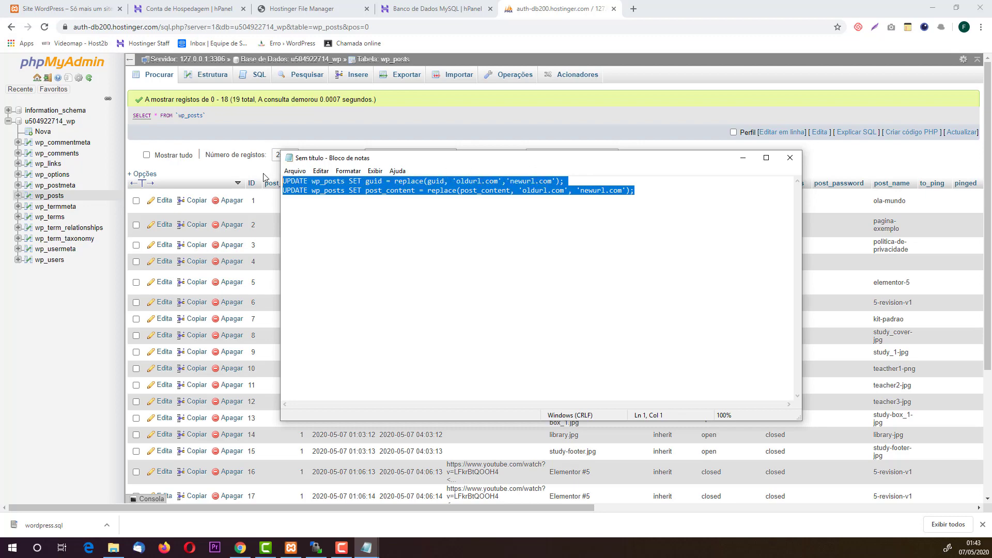
left_click(618, 128)
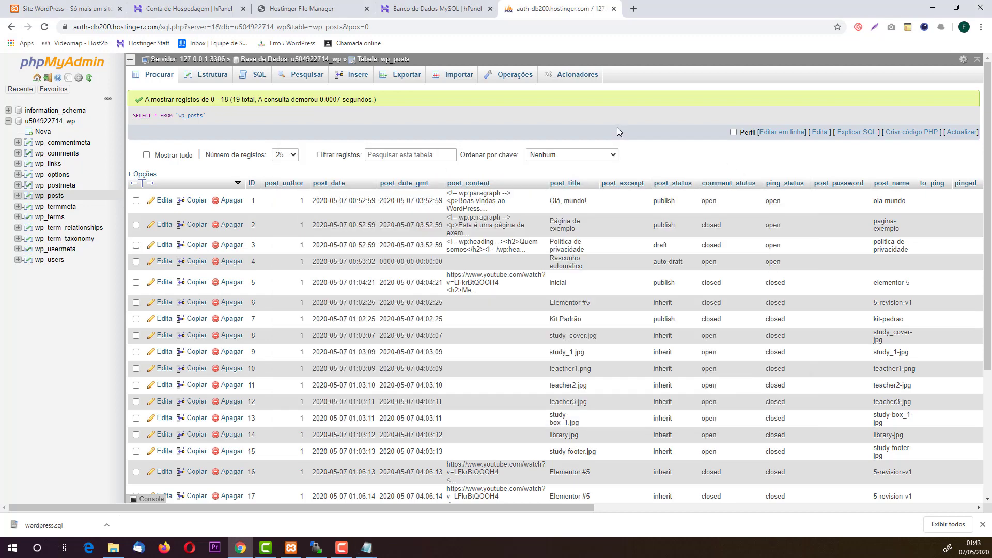
- Replace the default SQL query for wp_posts with the two copied UPDATE statements that swap oldurl.com for newurl.com in guid and post_content
left_click(259, 83)
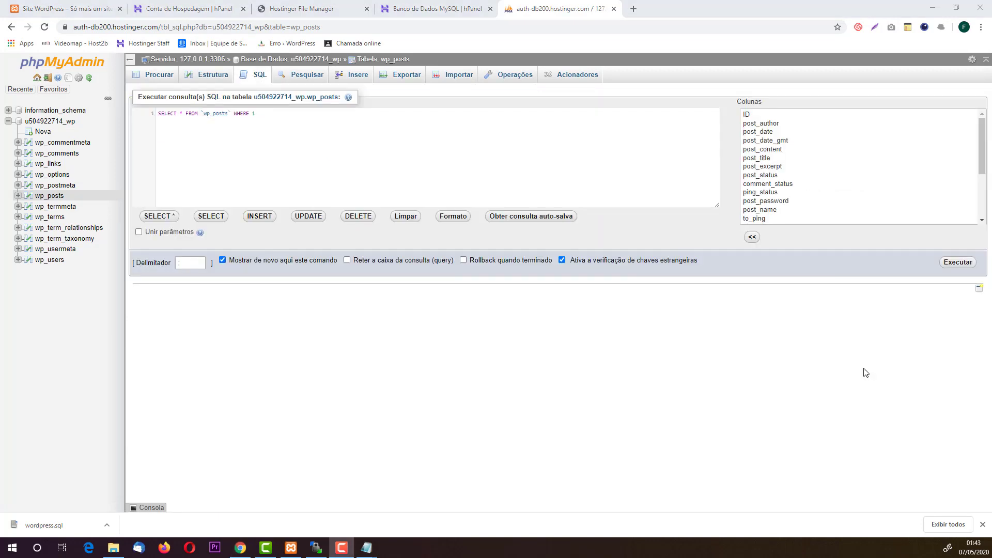
left_click(200, 161)
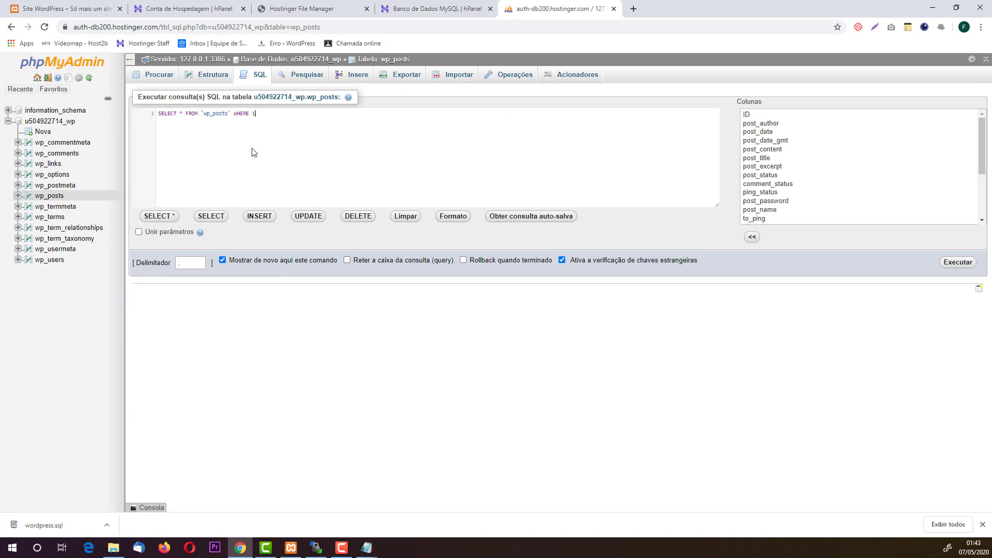
key("BackSpace")
key("BackSpace")
key("BackSpace")
key("BackSpace")
key("BackSpace")
key("BackSpace")
key("BackSpace")
key("BackSpace")
key("BackSpace")
key("BackSpace")
key("BackSpace")
key("BackSpace")
key("BackSpace")
key("BackSpace")
key("BackSpace")
key("BackSpace")
key("BackSpace")
key("BackSpace")
key("BackSpace")
key("BackSpace")
type("UPDATE wp_posts SET guid = replace(guid, 'oldurl.com','newurl.com'); UPDATE wp_posts SET post_content = replace(post_content, 'oldurl.com', 'newurl.com');")
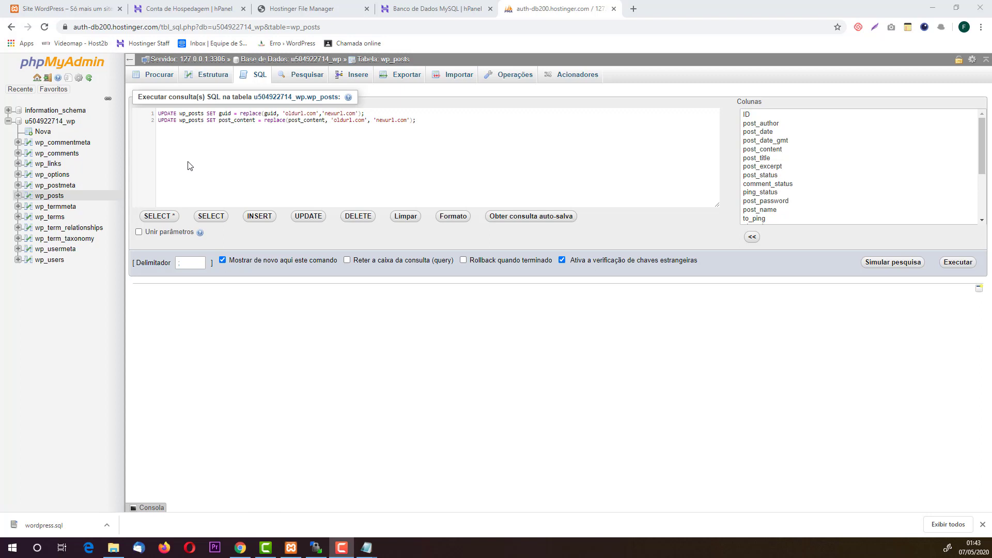
- Change oldurl.com to localhost/wp in both the guid and the post_content UPDATE statements
left_click(184, 114)
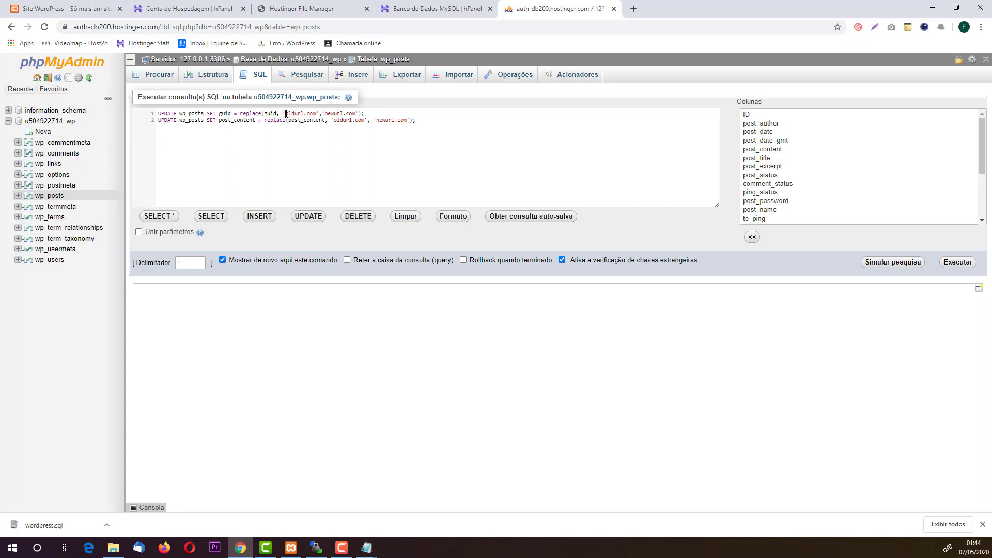
left_click_drag(286, 113, 317, 113)
key("BackSpace")
type("localhost/wp")
left_click_drag(343, 120, 367, 120)
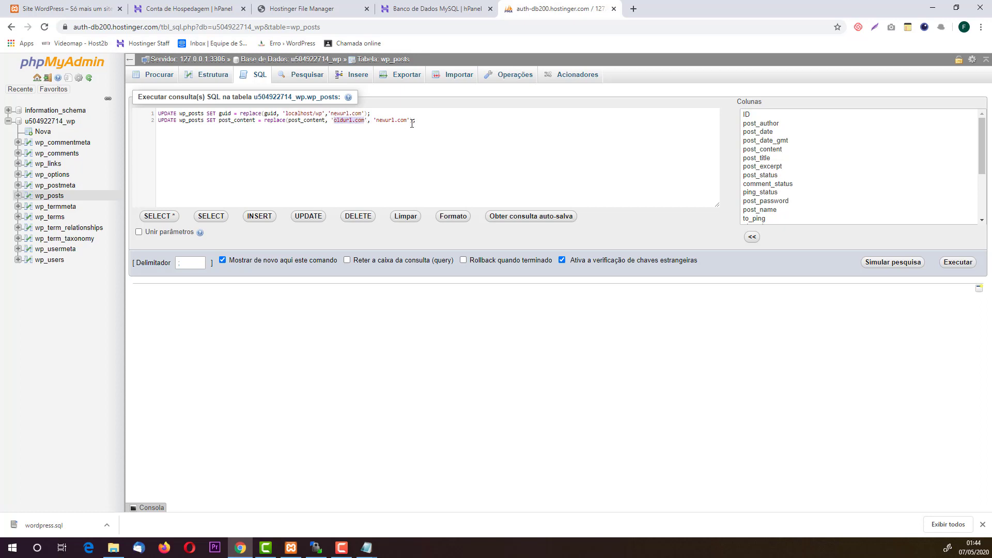
key("BackSpace")
type("localhost/wp")
- Change newurl.com to host2b.xyz in both UPDATE statements and execute the queries
left_click_drag(331, 113, 360, 113)
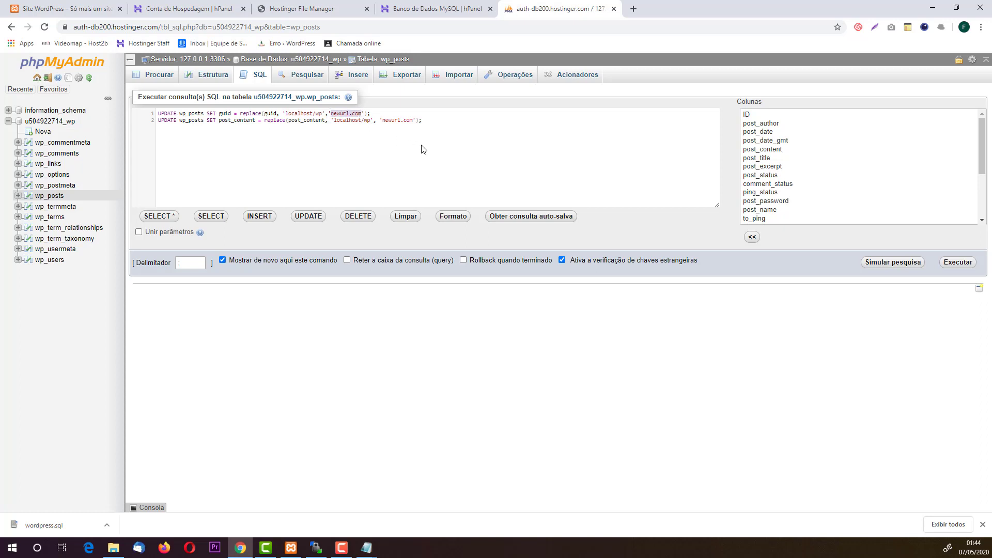
key("BackSpace")
type("host2b.xyz")
left_click_drag(382, 120, 413, 120)
type("host2b.xyz")
left_click(955, 263)
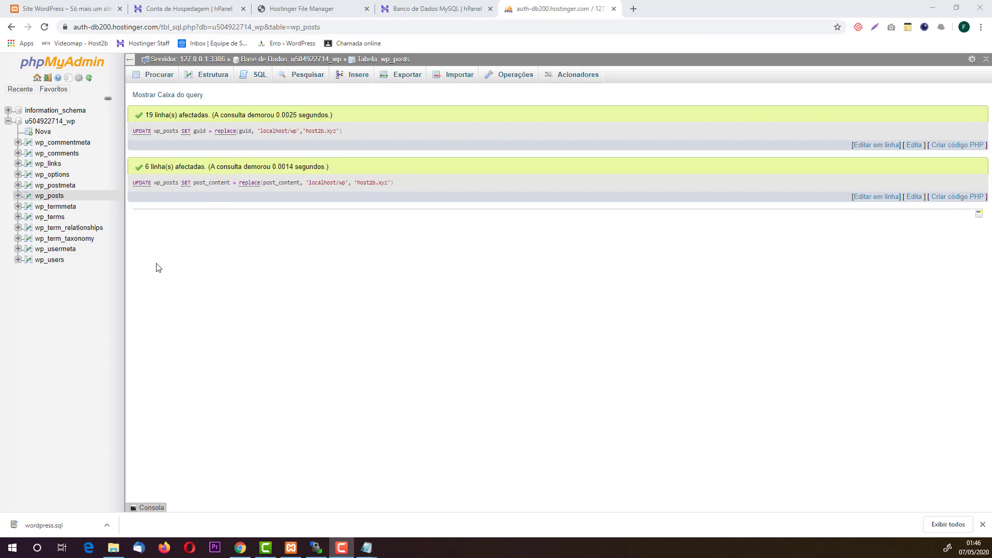
- Load host2b.xyz in a new browser tab, pause the homepage video and check the migrated page from header to contact section
left_click(633, 9)
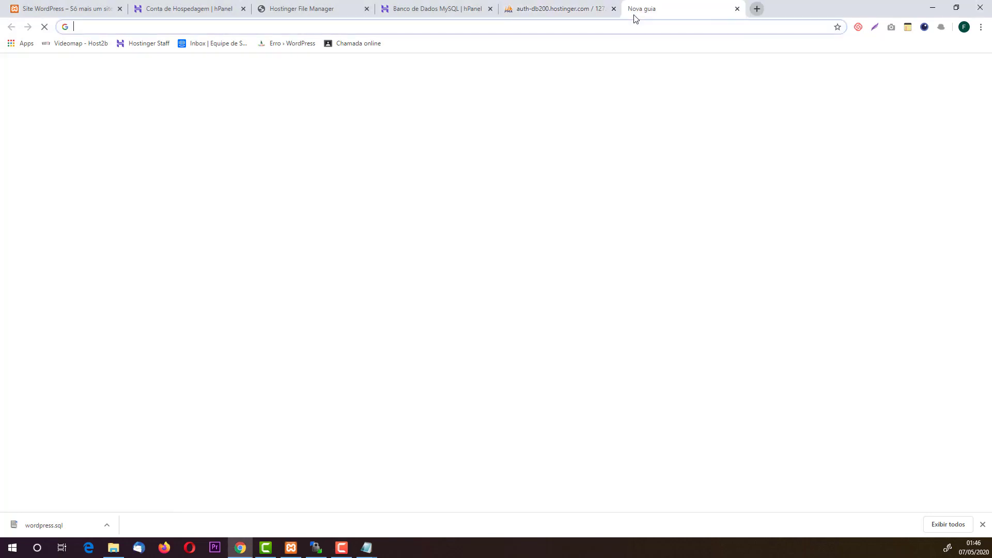
type("host2b.xyz")
key("Return")
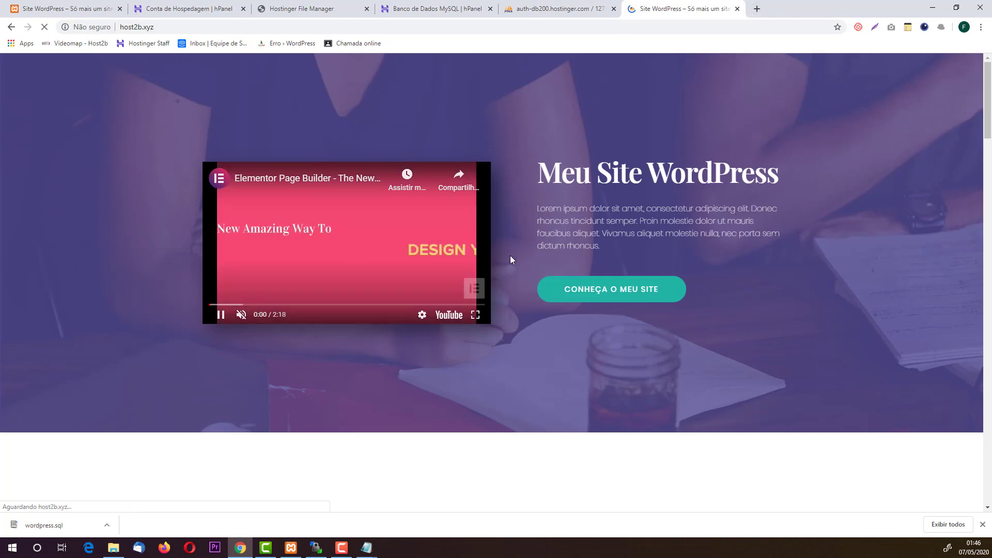
left_click(361, 258)
scroll(324, 173, "down", 15)
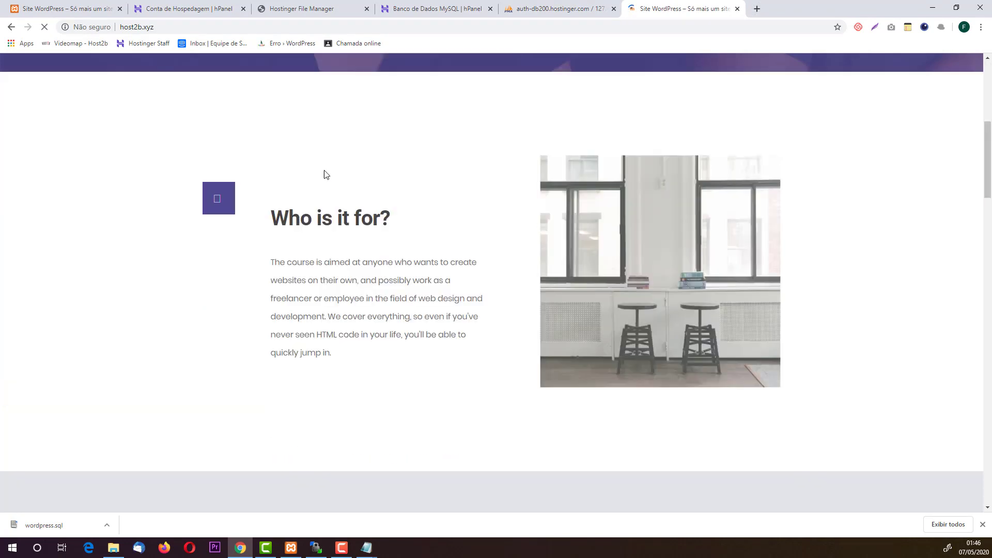
scroll(564, 314, "down", 12)
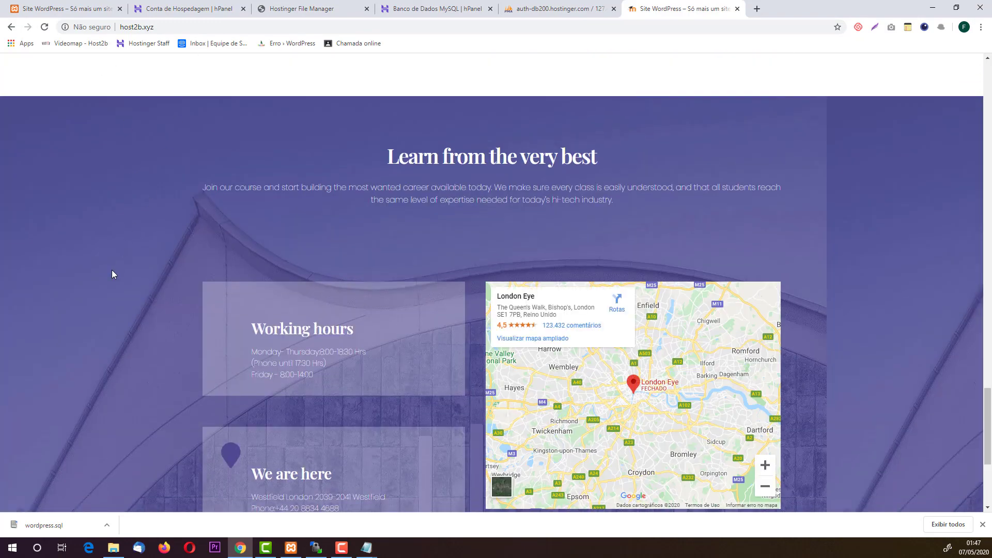
scroll(114, 274, "up", 12)
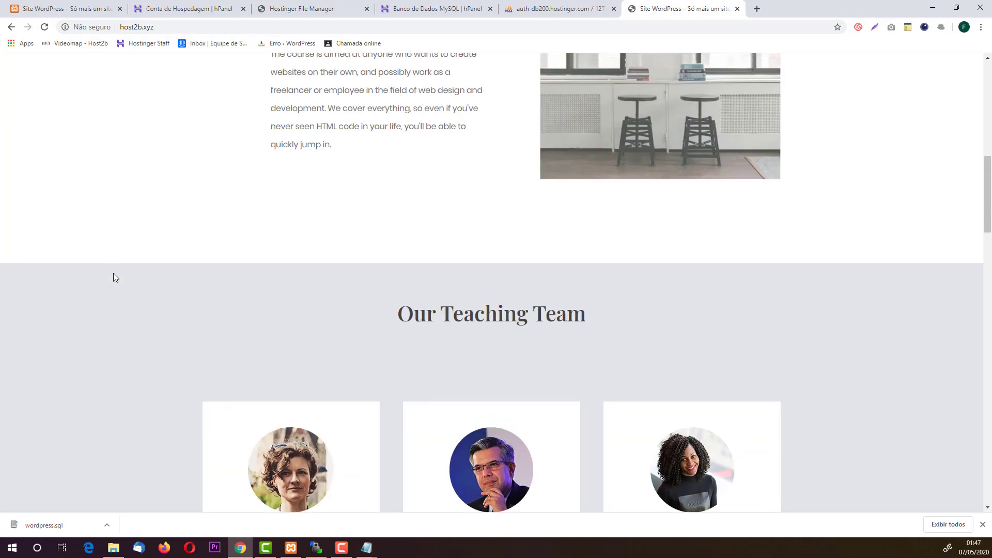
scroll(113, 273, "up", 5)
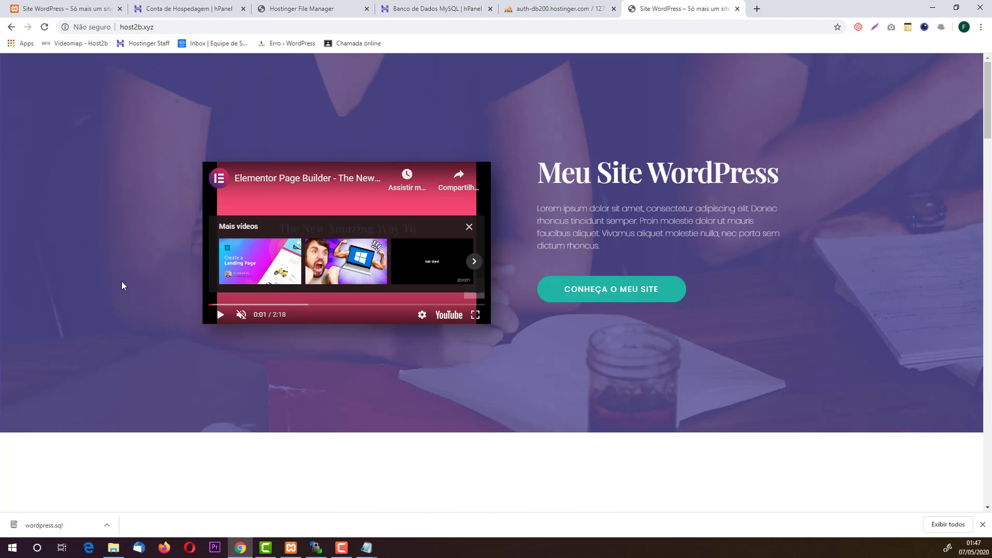